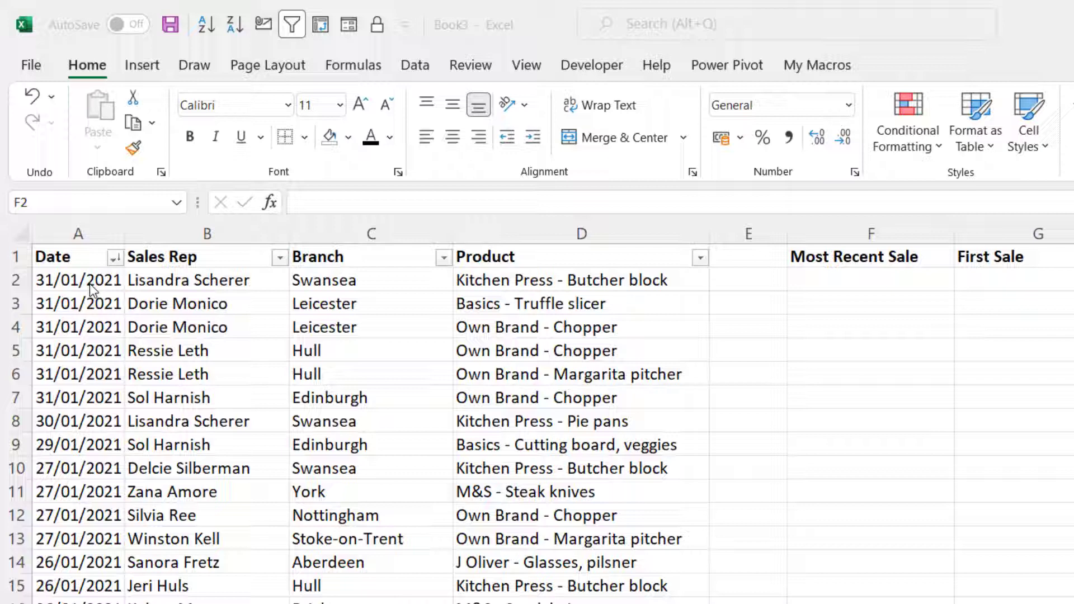
Step: Show A2's date as its serial number, then undo to restore the date format
click(90, 284)
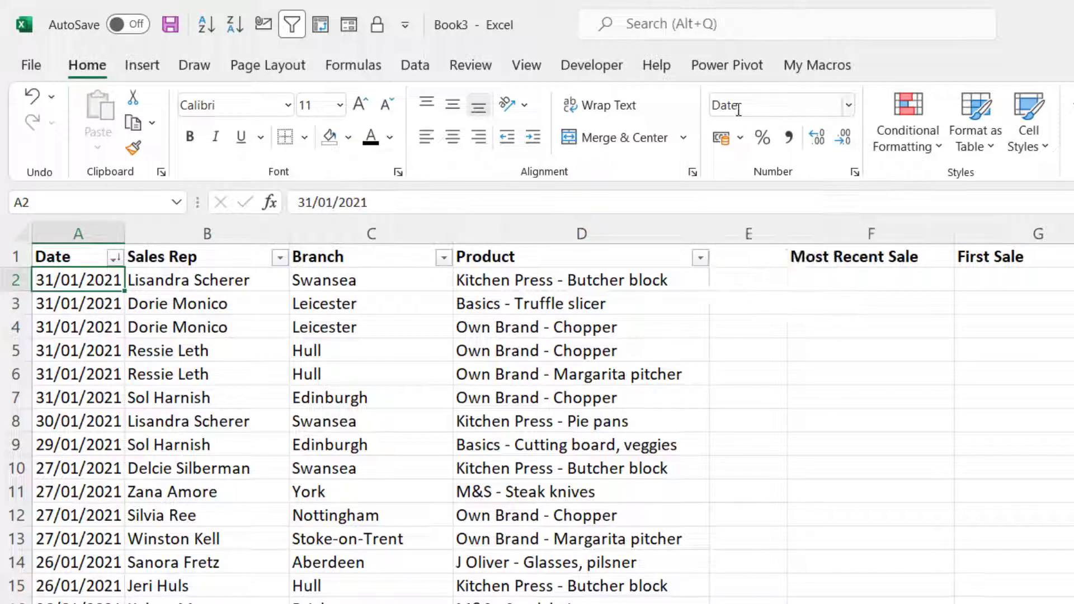
click(852, 104)
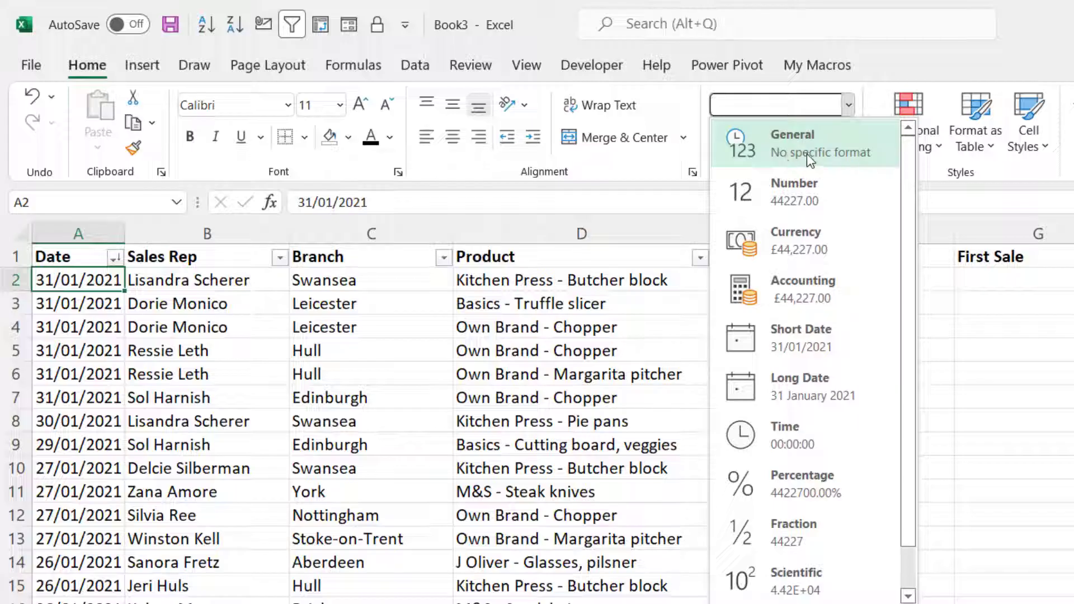
click(861, 158)
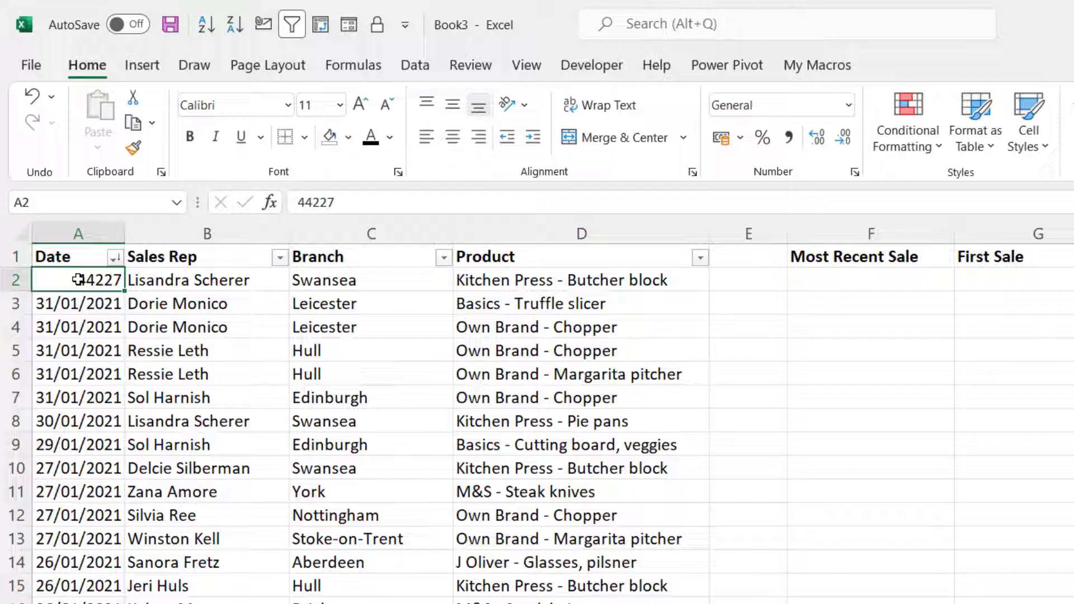
key(ctrl+z)
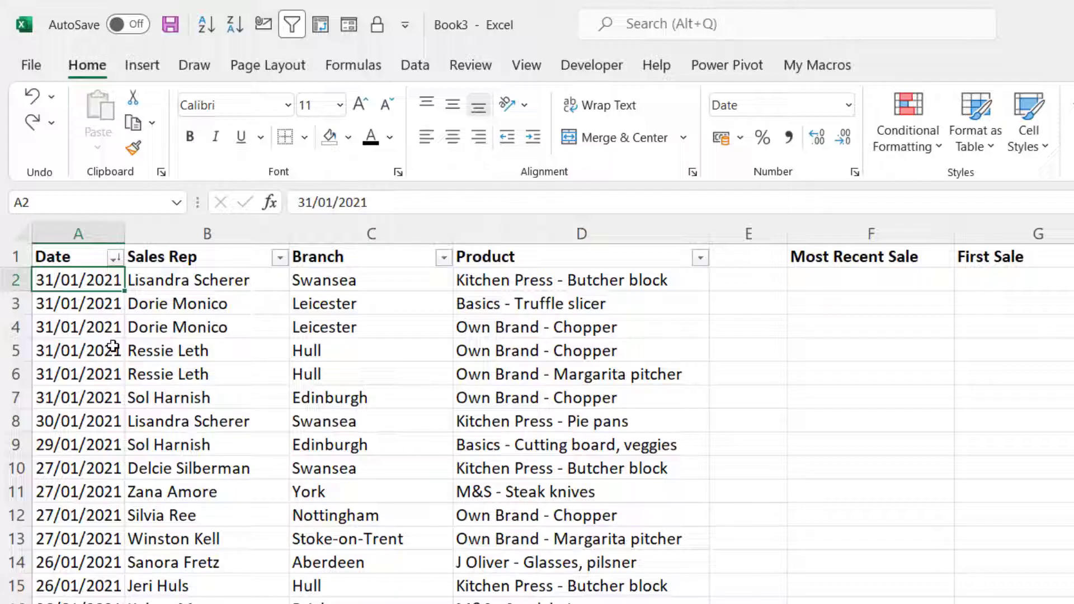
Step: Enter =MAX(A2:A101) in F2 to return the latest date, 31/01/2021
click(802, 282)
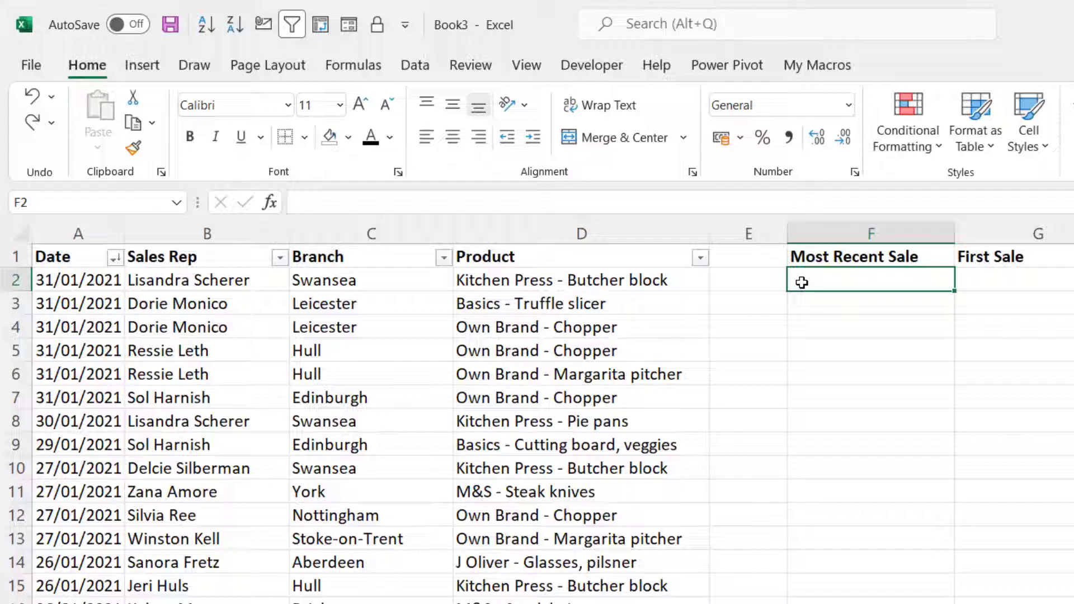
key(Delete)
text(=m)
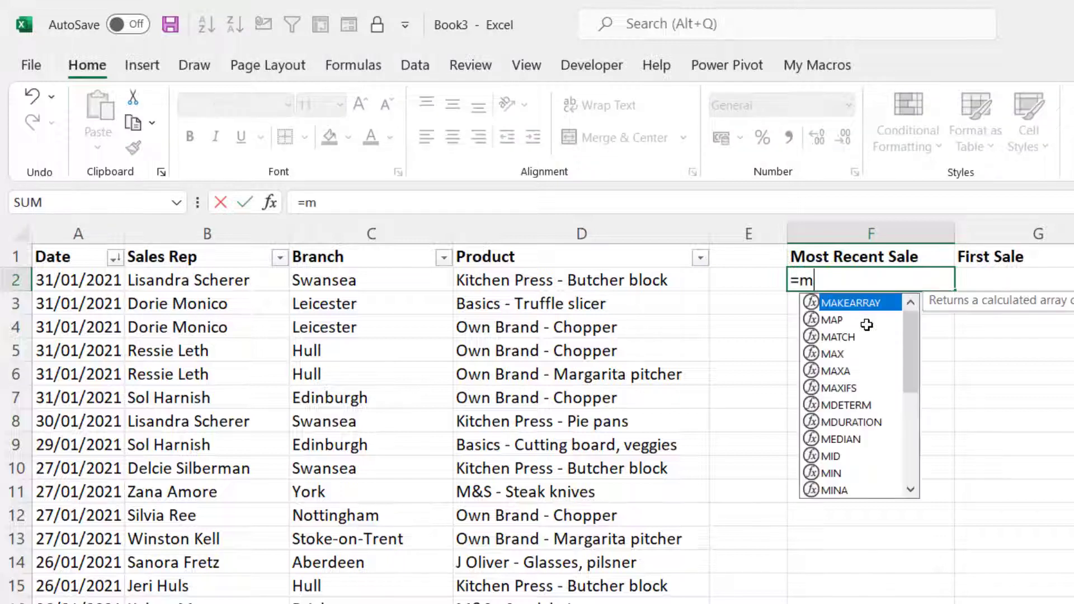
text(ax)
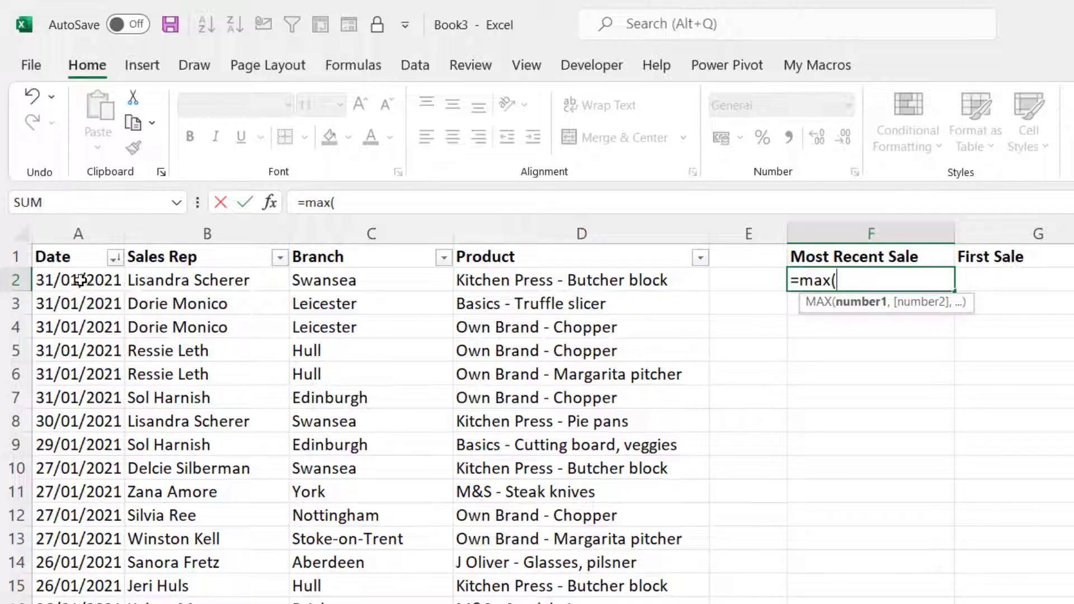
click(81, 280)
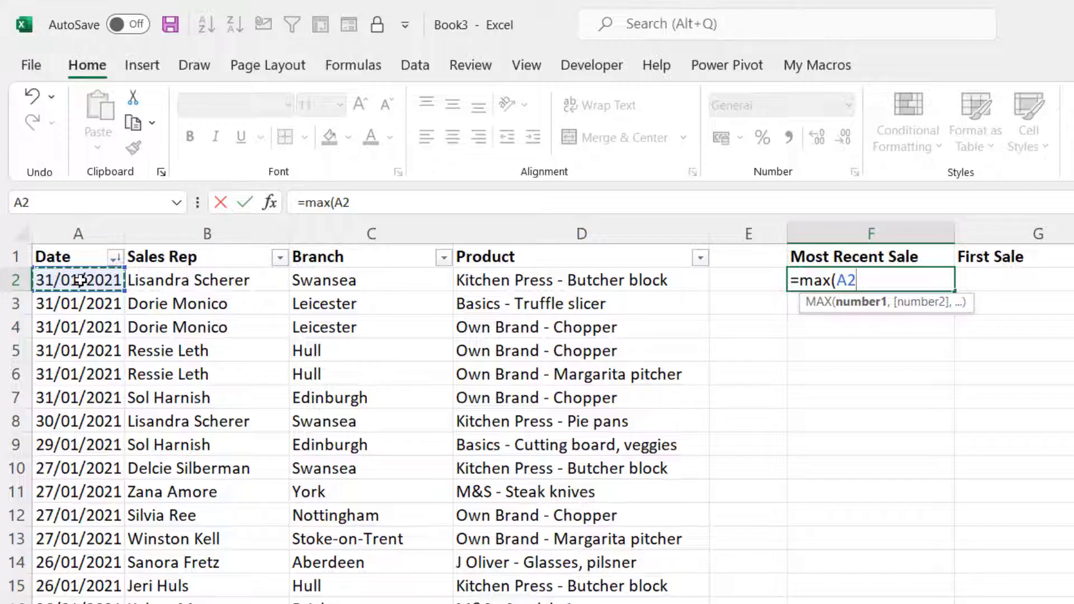
key(ctrl+shift+Down)
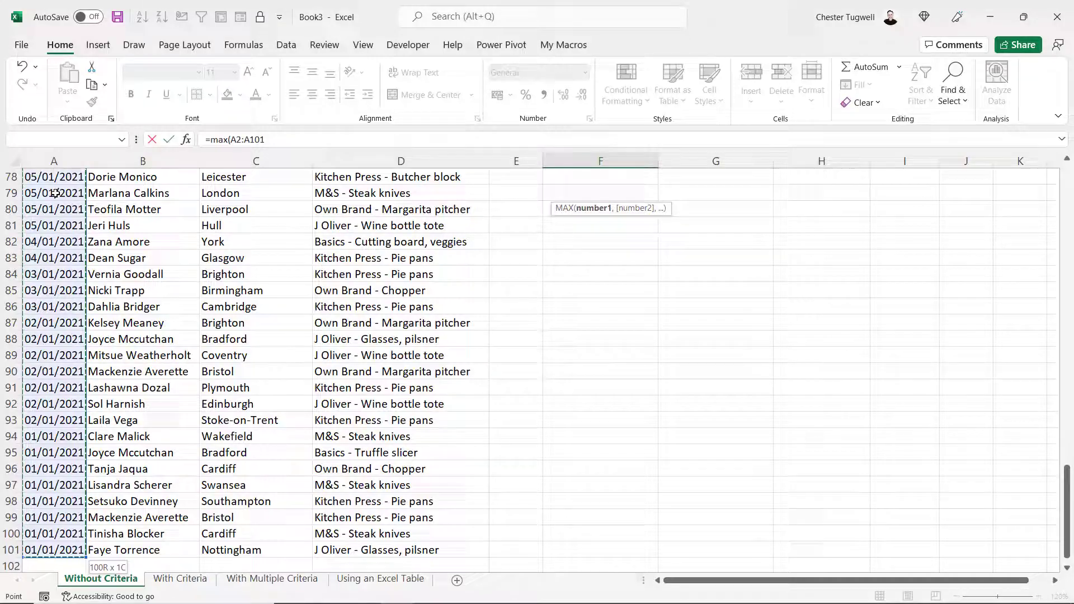
key(ctrl+BackSpace)
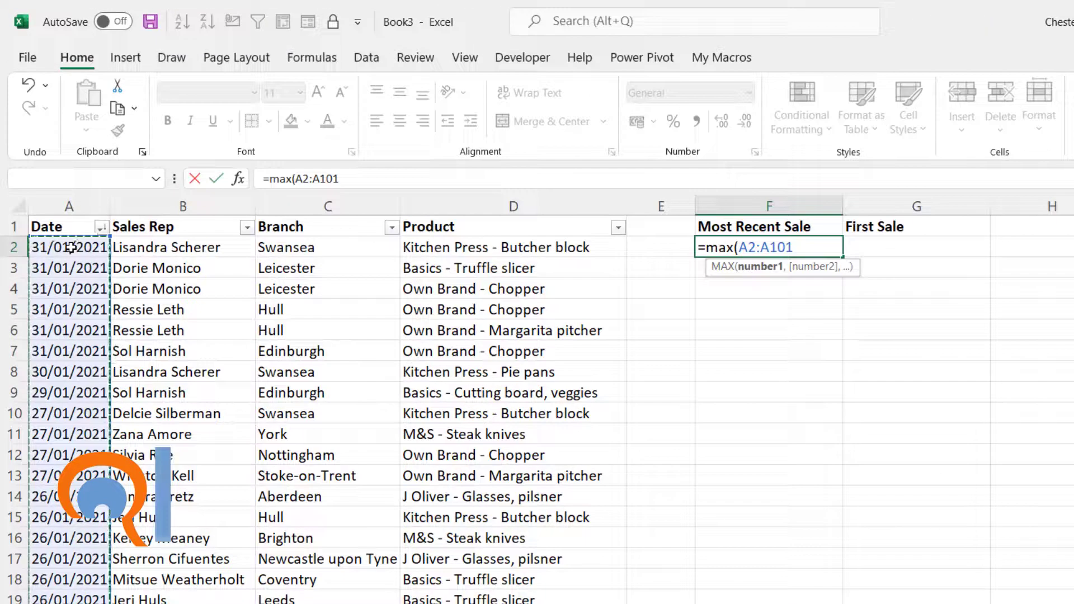
text())
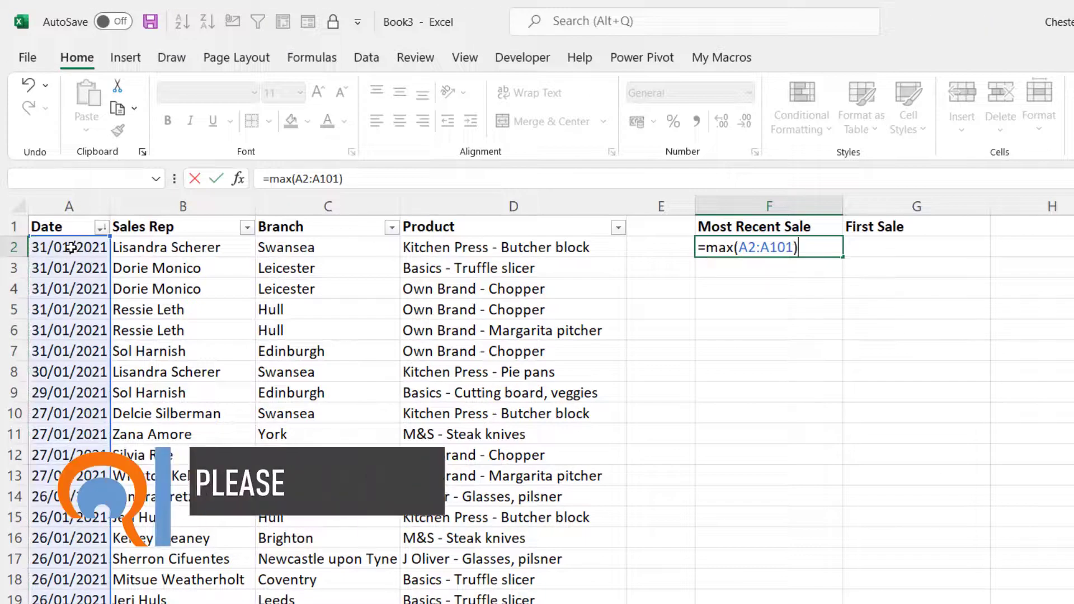
key(Return)
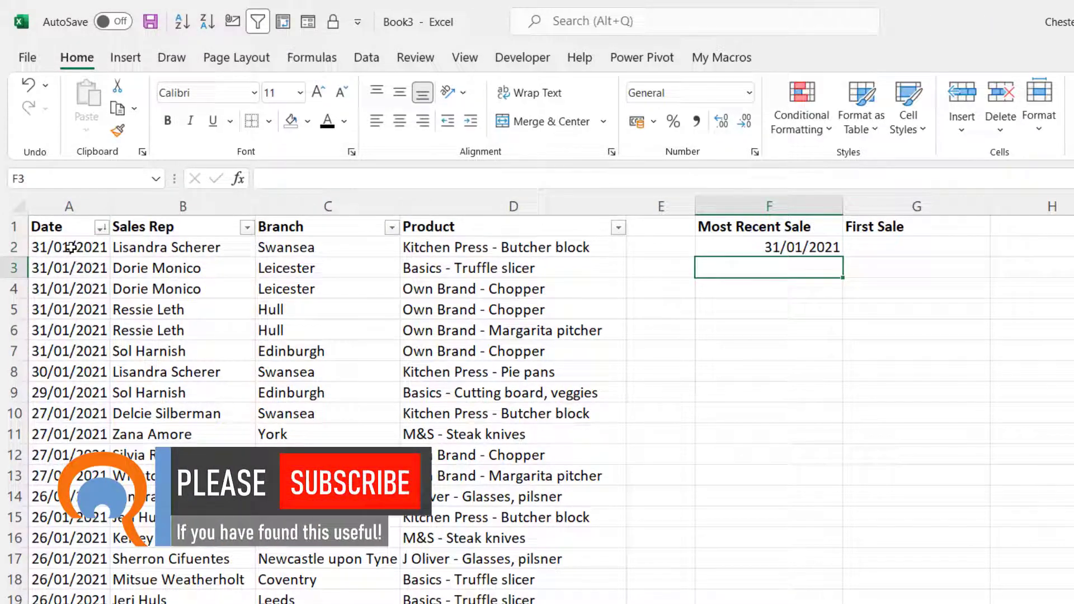
Step: Check F2's formula, scroll through the data, and reselect the first date in A2
click(762, 248)
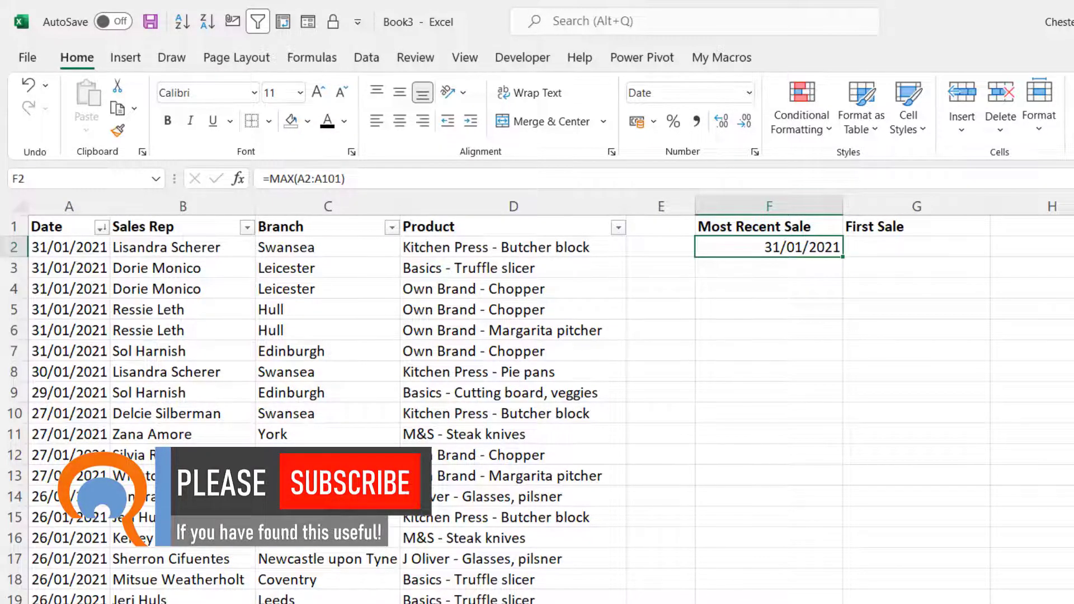
scroll(336, 408, down, 20)
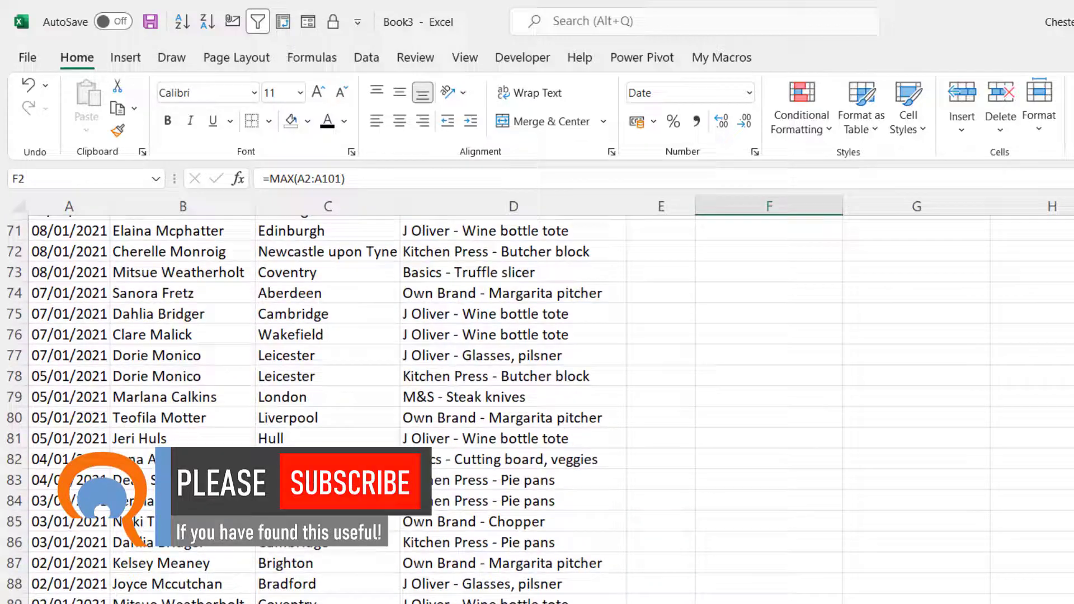
scroll(336, 408, down, 2)
scroll(336, 408, up, 19)
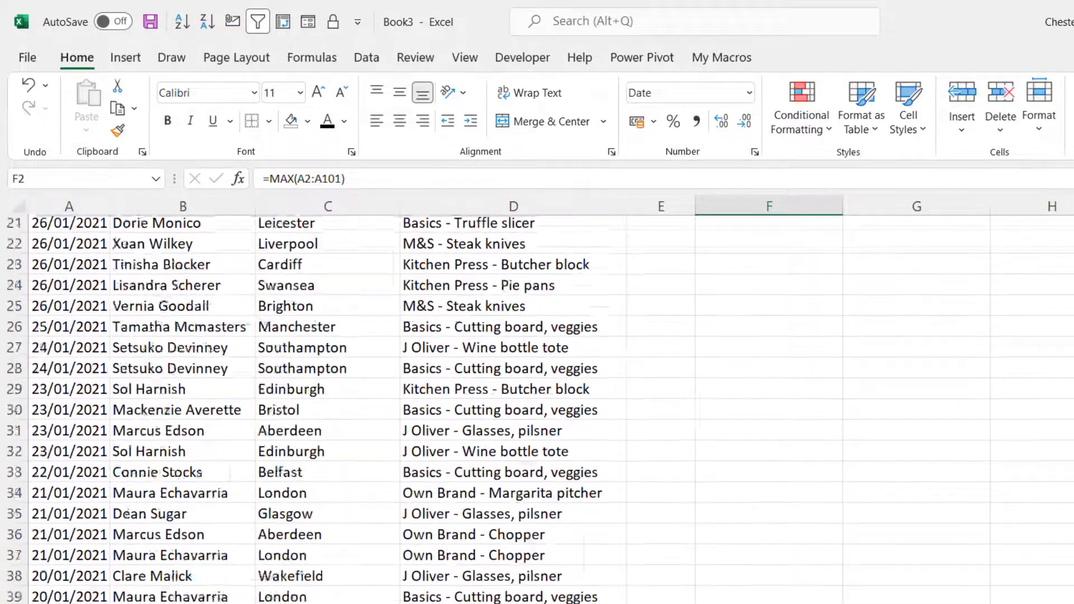
scroll(50, 323, up, 7)
click(56, 250)
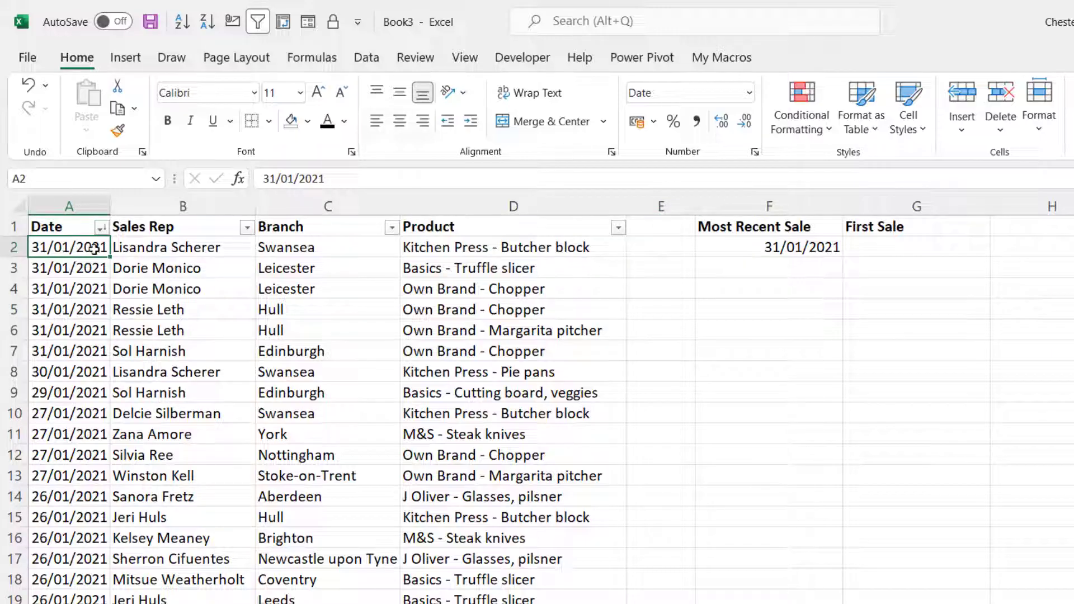
Step: Enter =MIN(A2:A101) in G2 to return the earliest sale date, 01/01/2021
click(867, 246)
text(=)
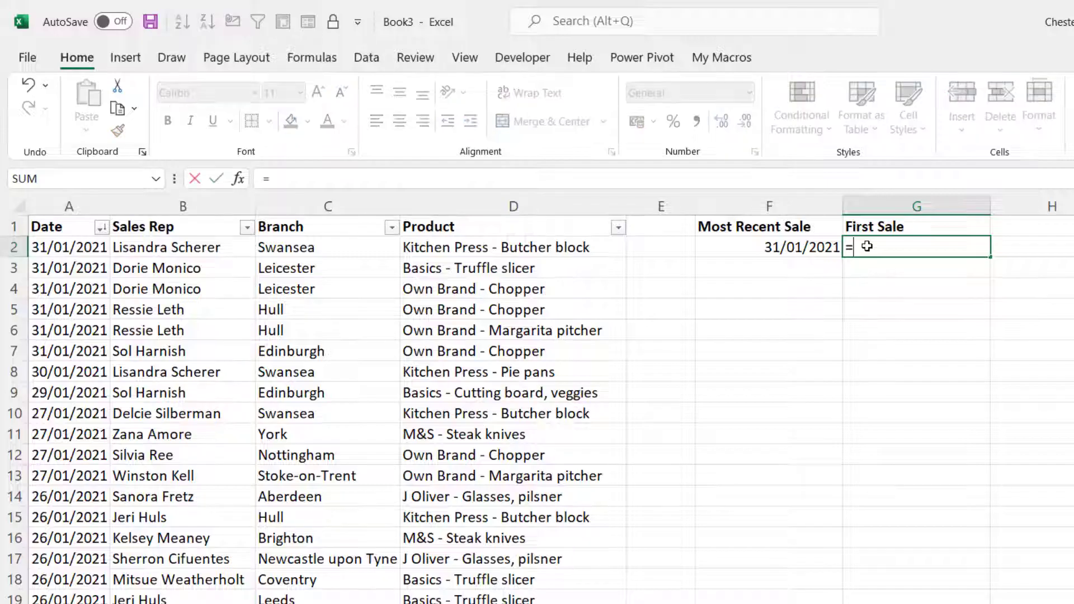
text(min()
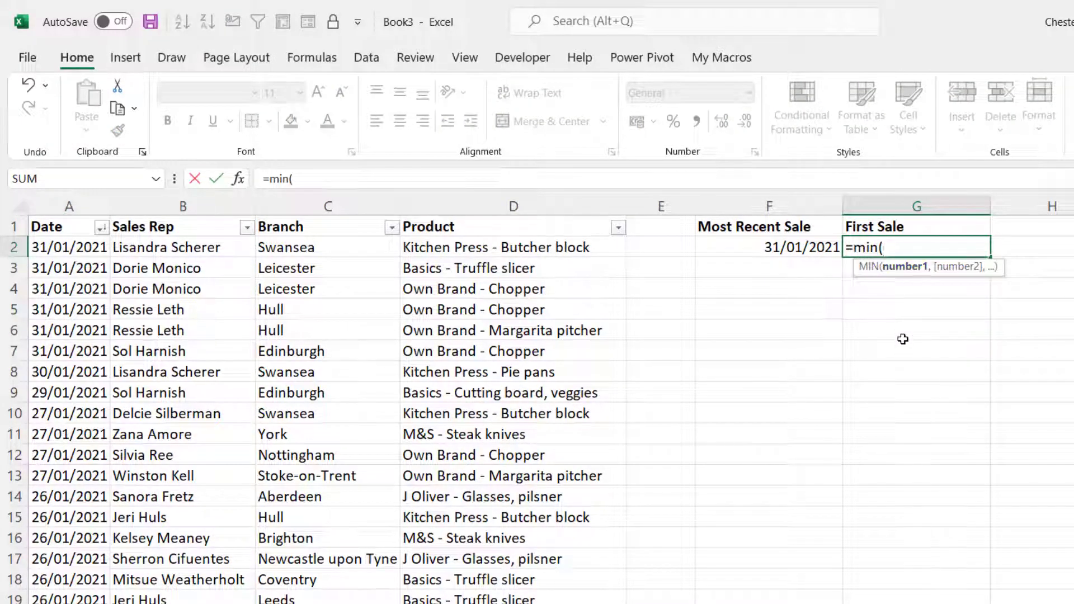
click(60, 247)
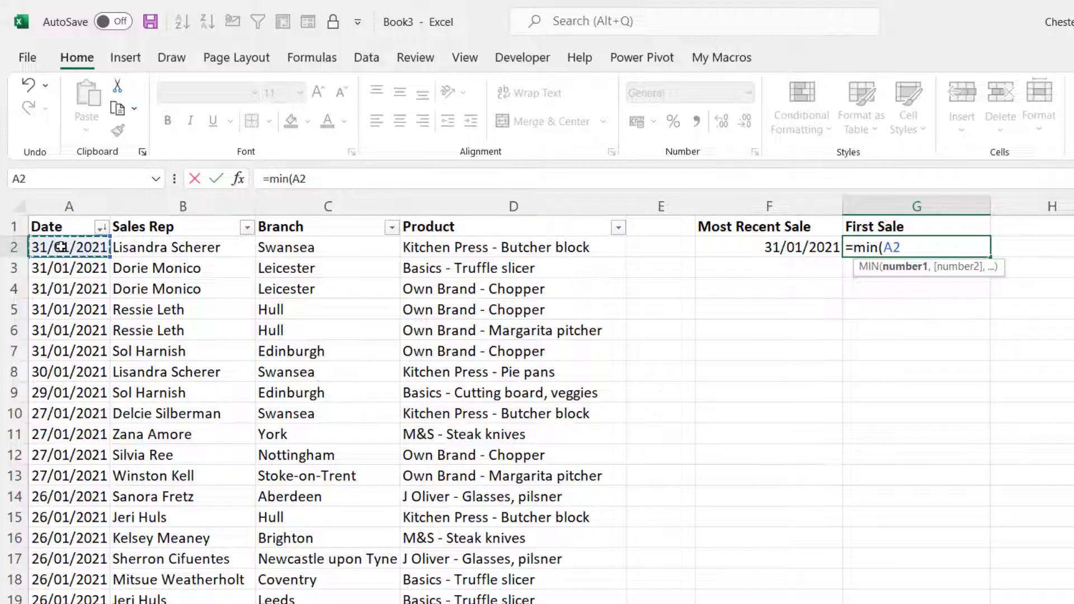
key(ctrl+shift+Down)
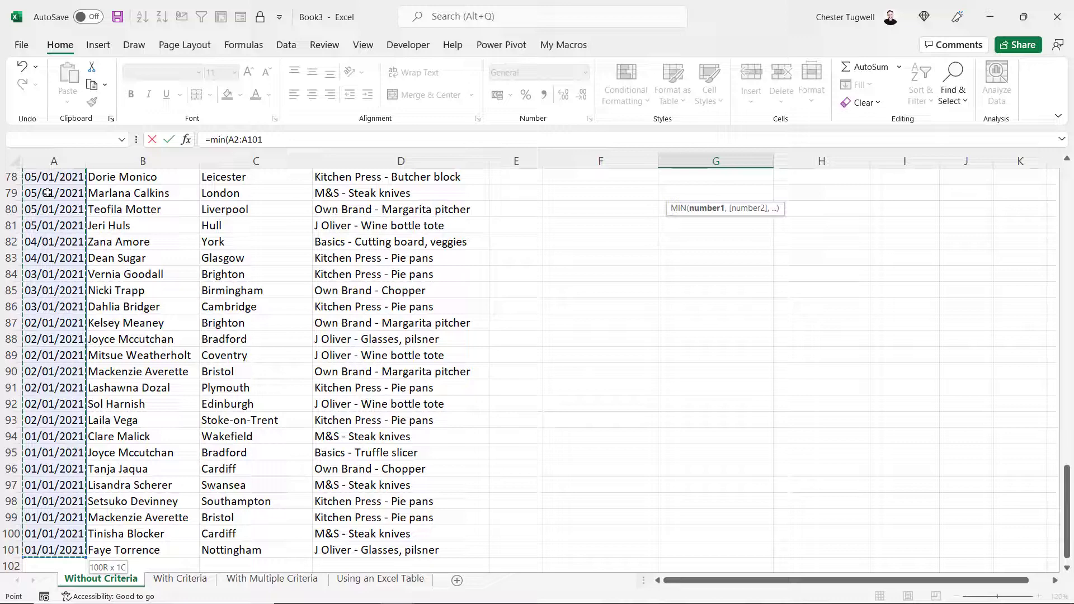
key(ctrl+BackSpace)
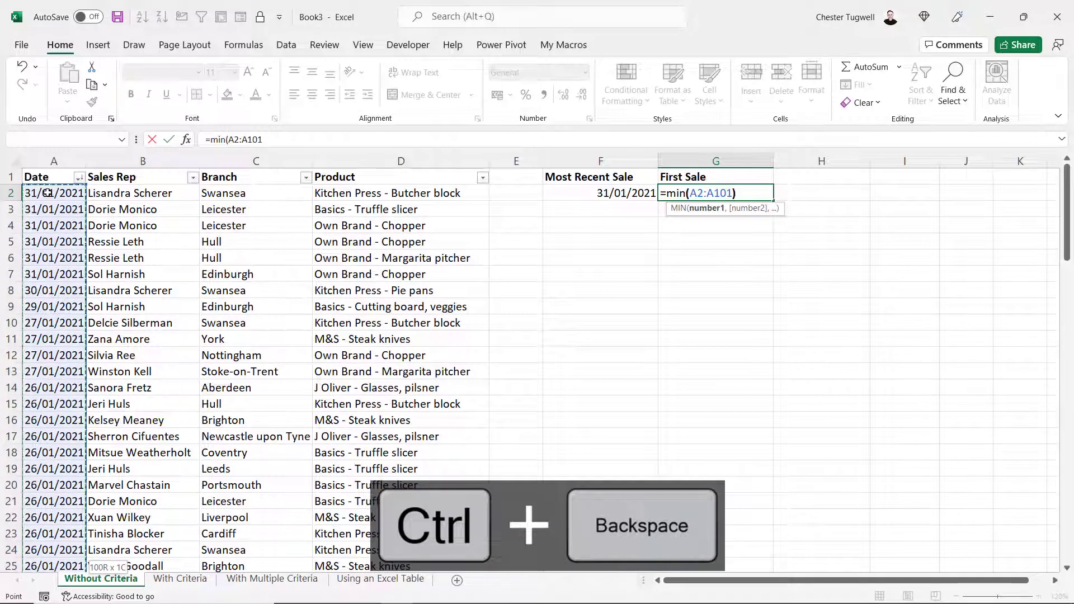
text())
key(Return)
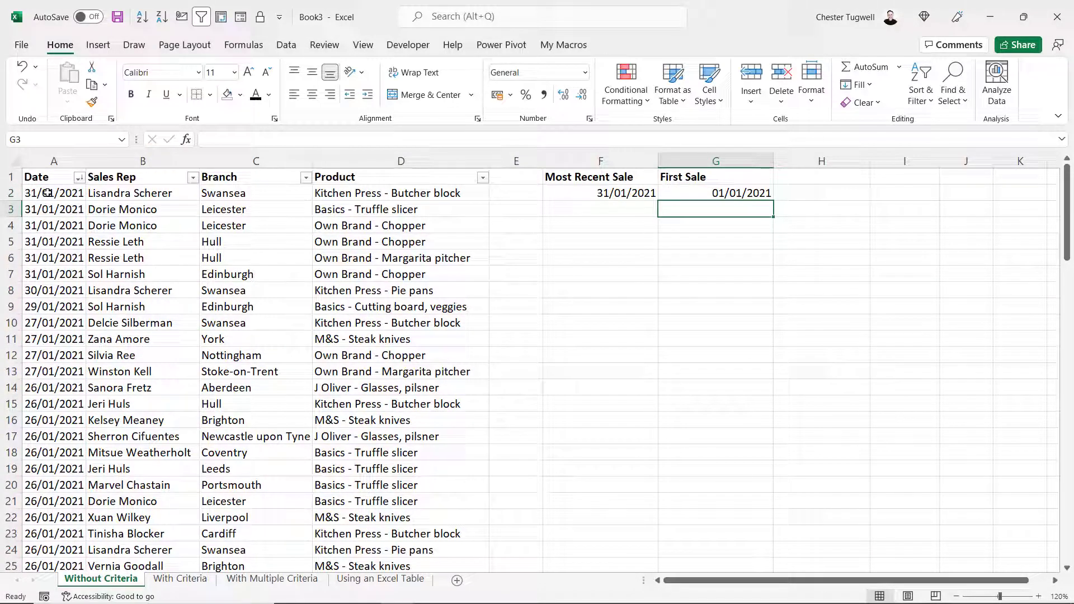
drag(1067, 241, 1067, 540)
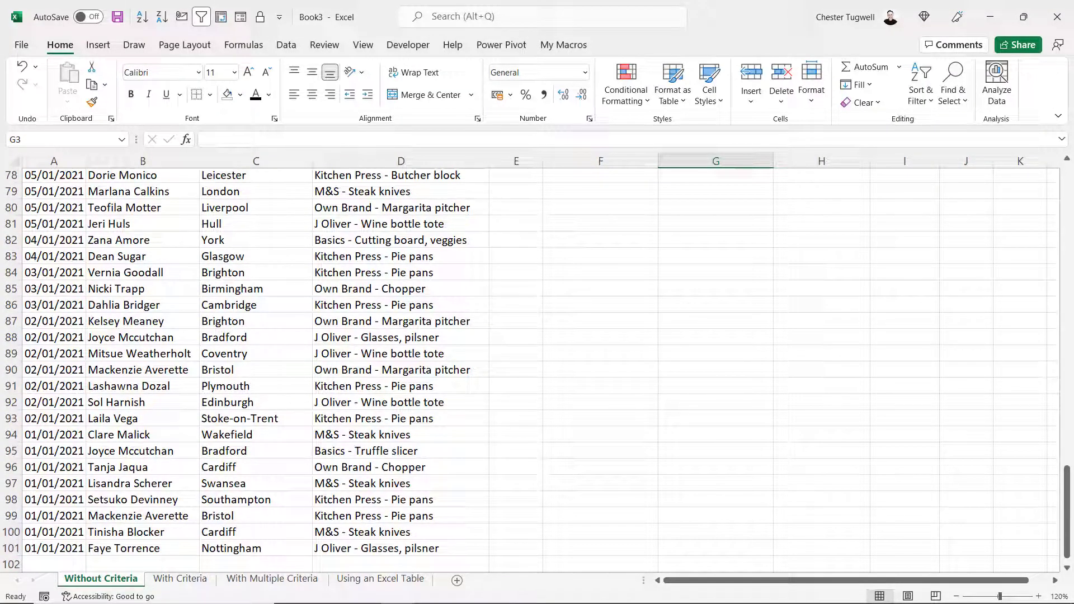
drag(1067, 513, 1067, 168)
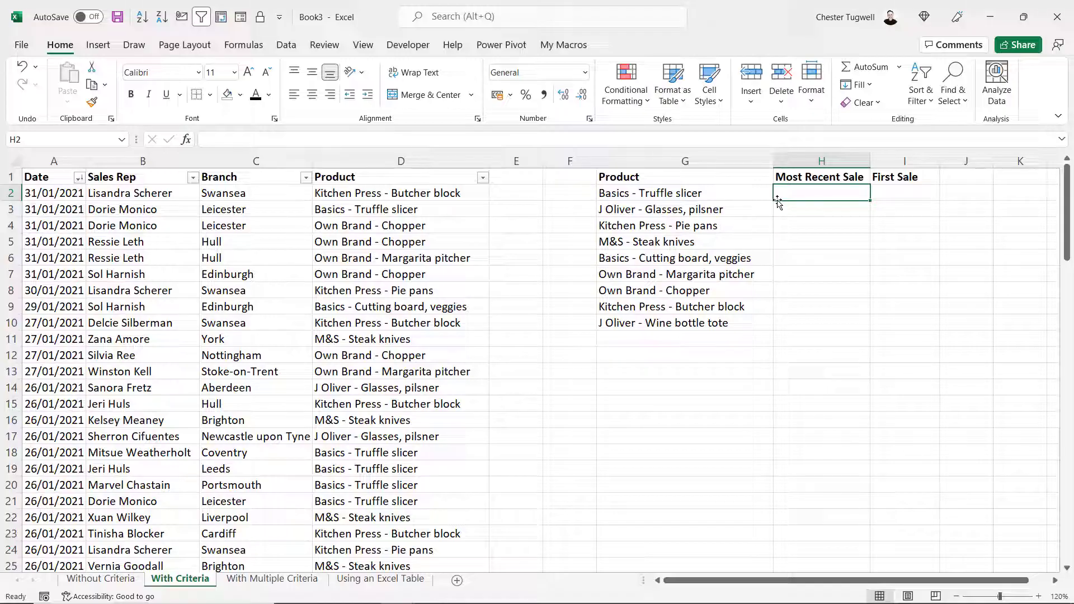
Step: Start H2's formula as =MAXIFS($A$2:$A$101, with the date range locked absolute
text(=max)
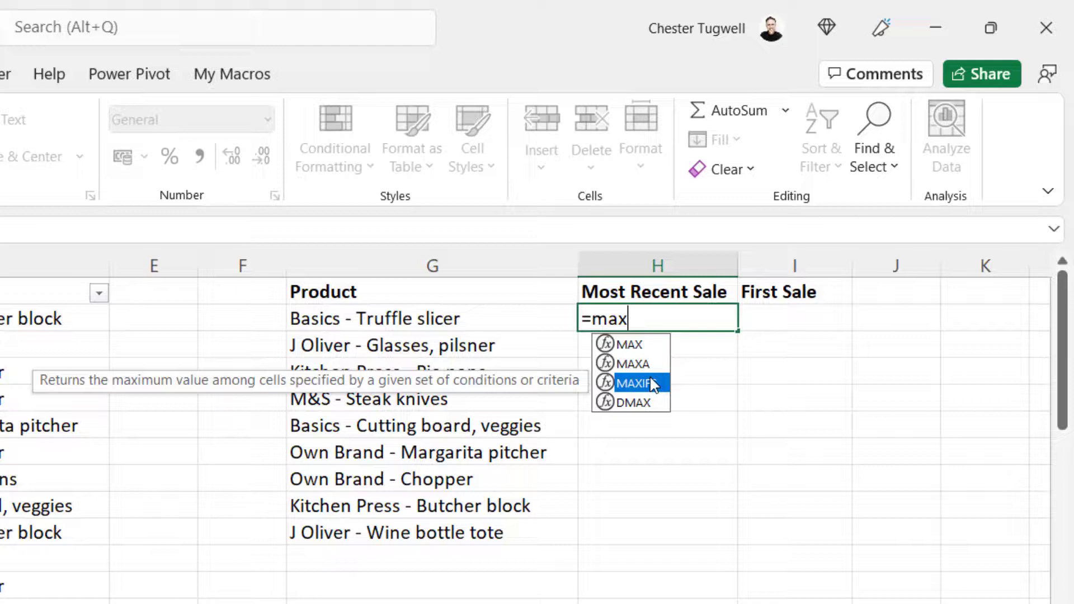
double_click(810, 232)
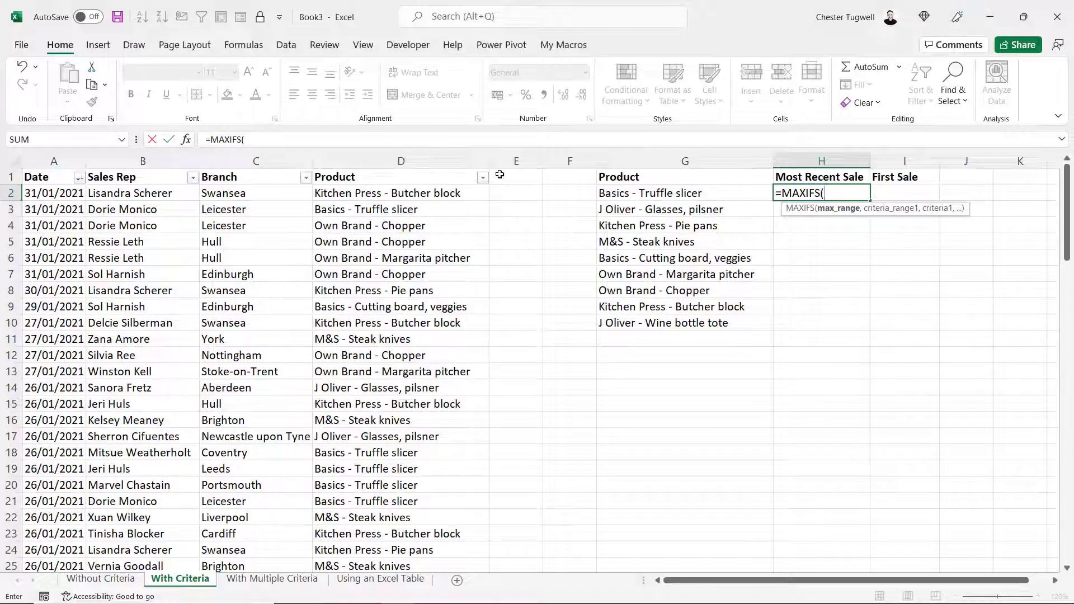
click(49, 193)
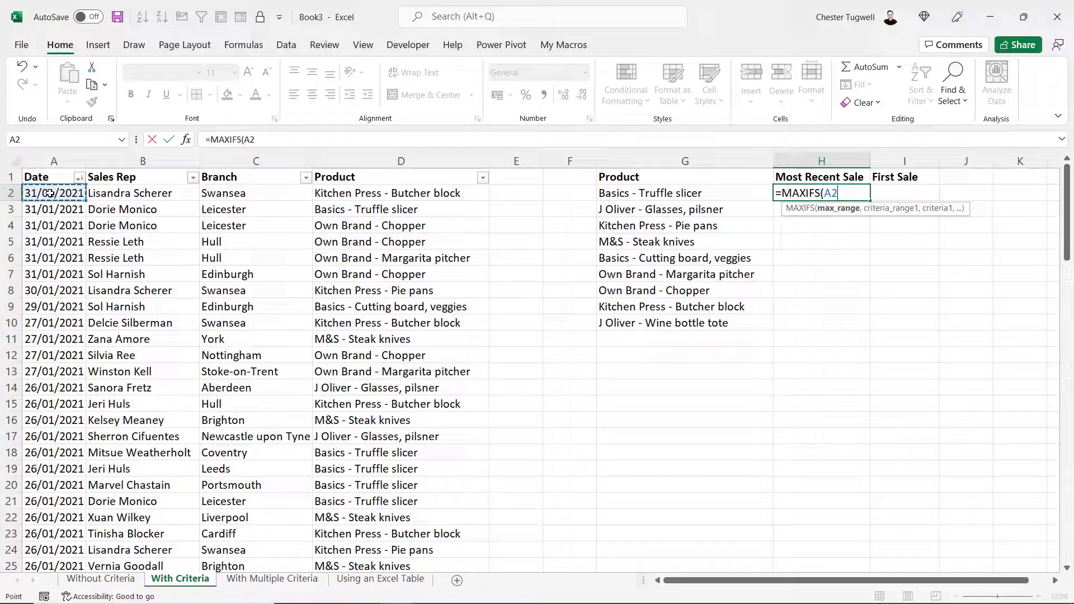
key(ctrl+shift+Down)
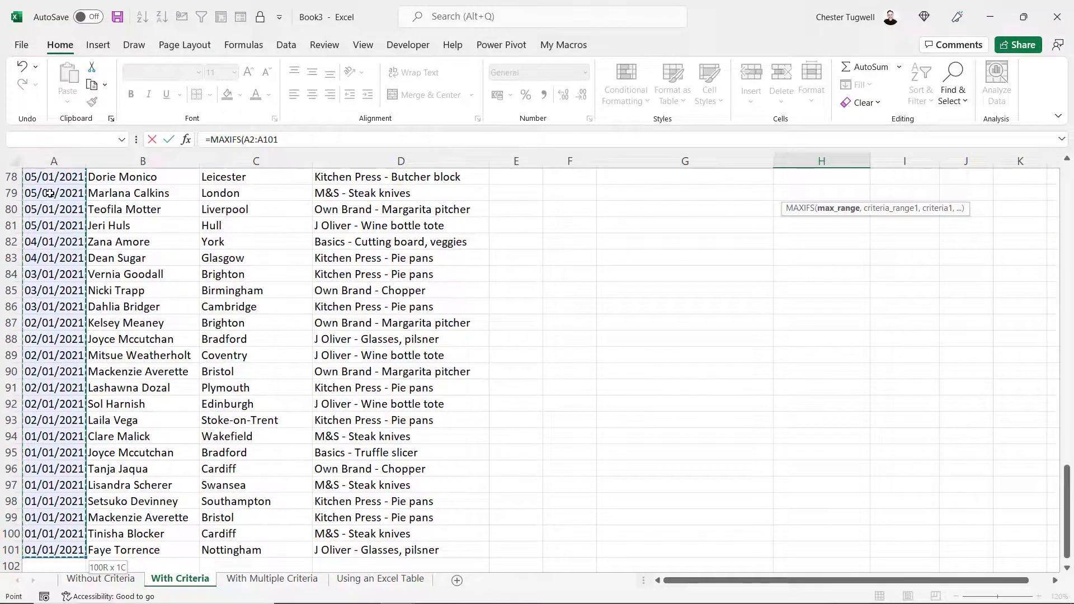
key(ctrl+BackSpace)
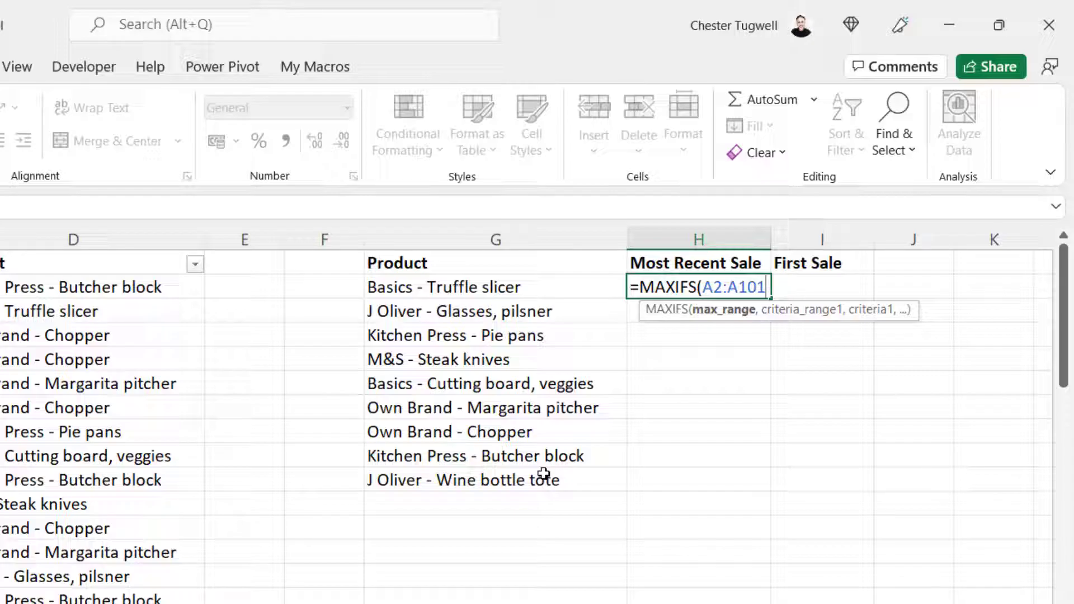
key(F4)
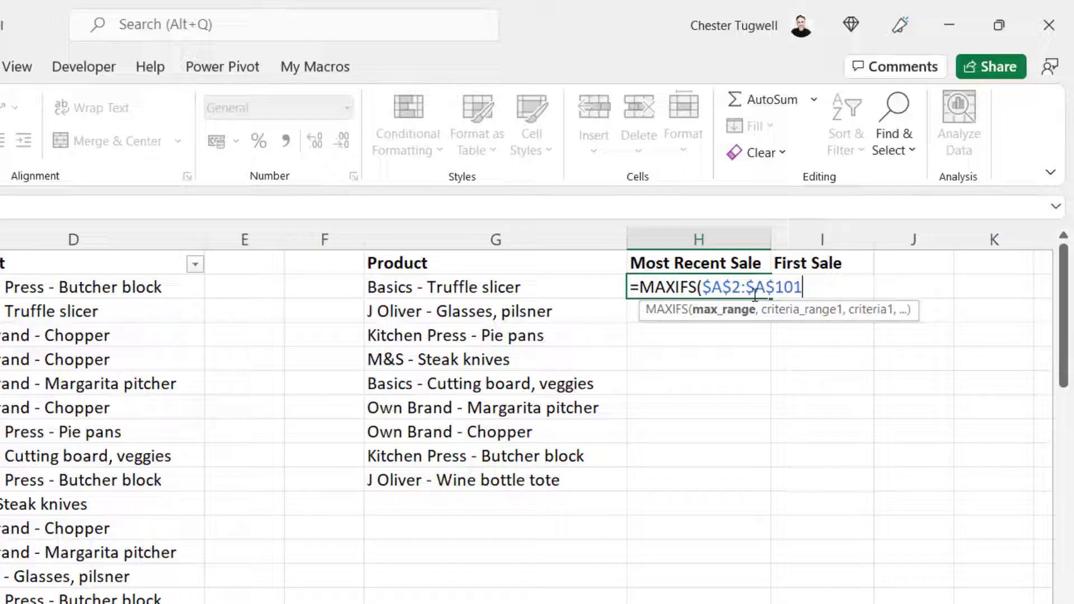
text(,)
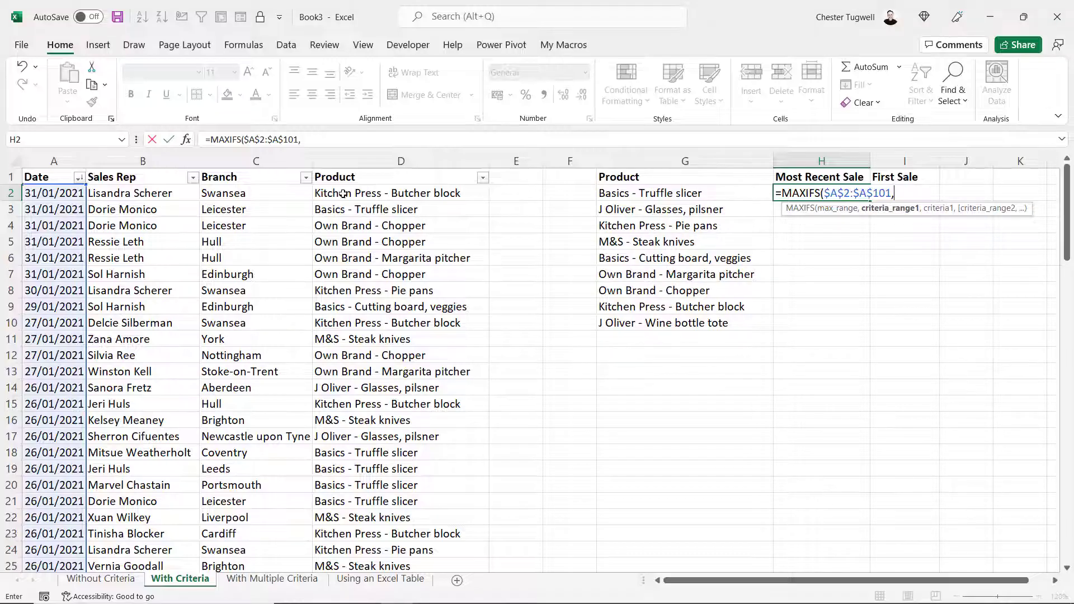
Step: Finish H2 as =MAXIFS($A$2:$A$101,$D$2:$D$101,G2), returning 44227 for Basics - Truffle slicer
click(415, 193)
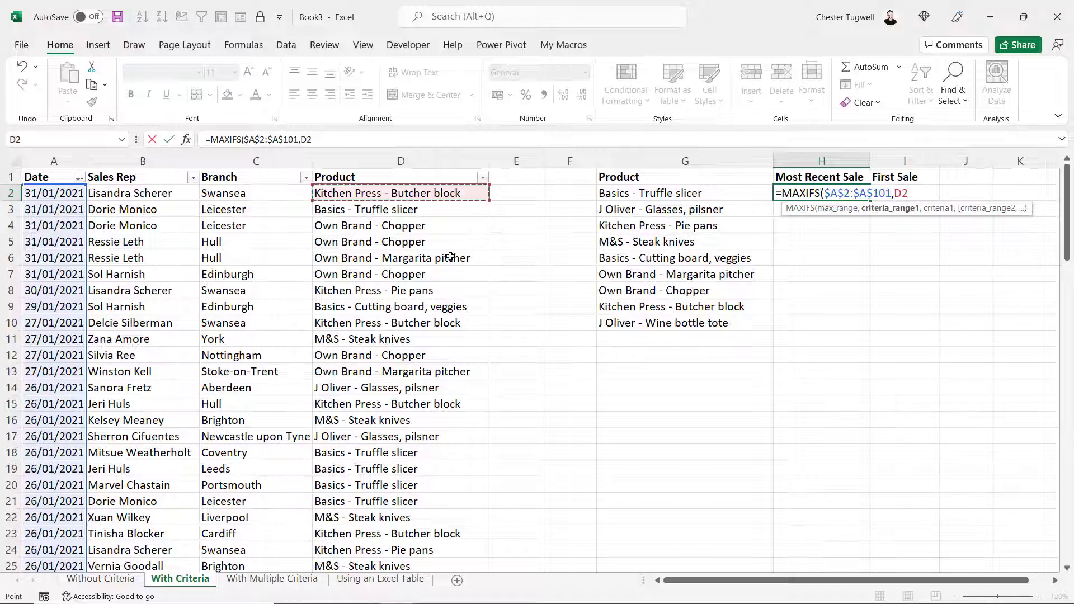
key(ctrl+shift+Down)
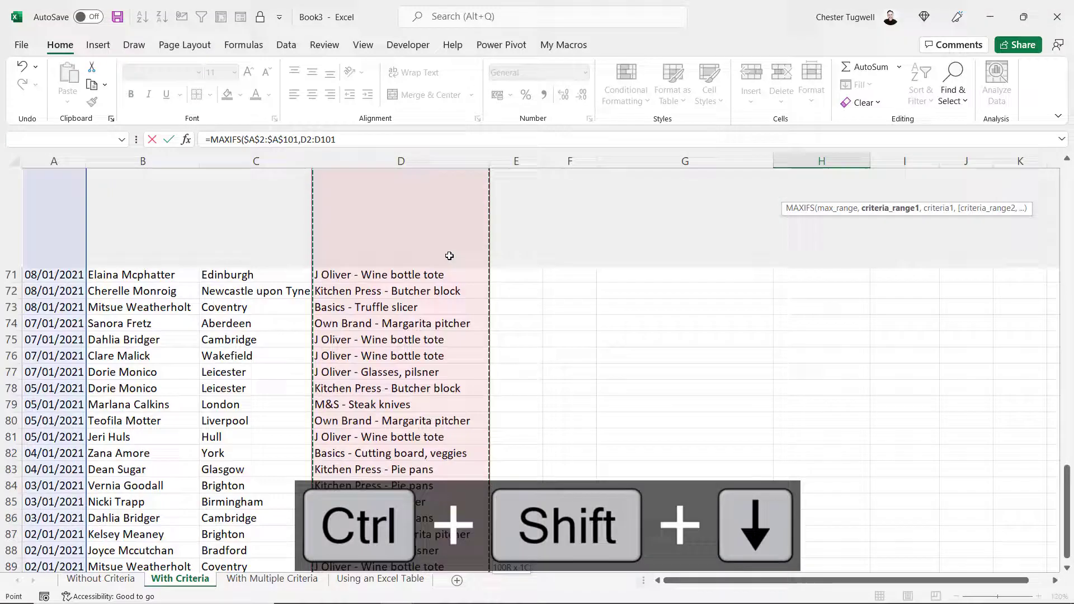
key(ctrl+BackSpace)
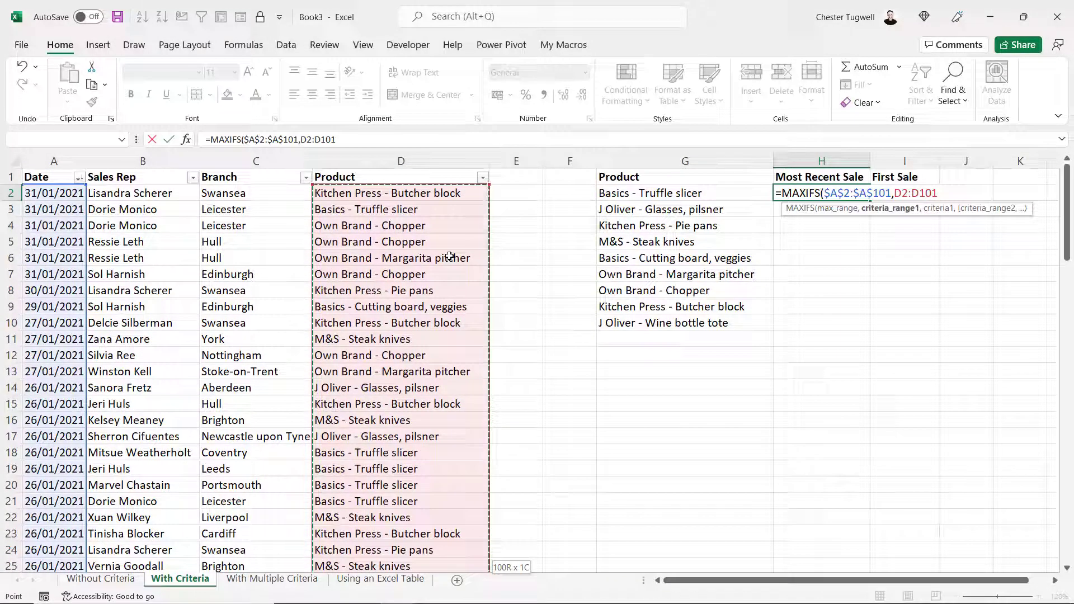
key(F4)
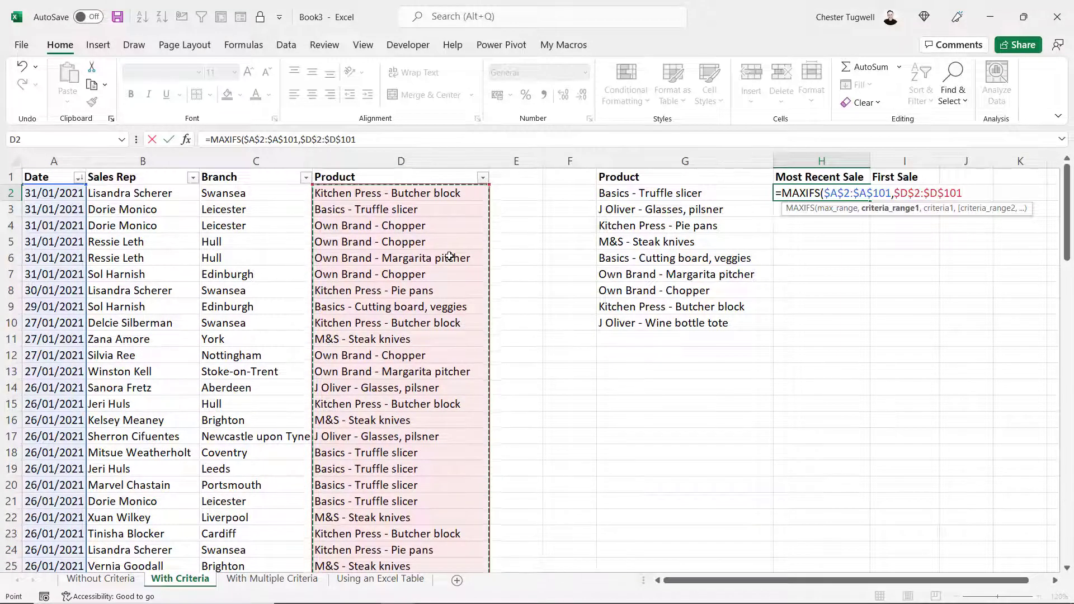
text(,)
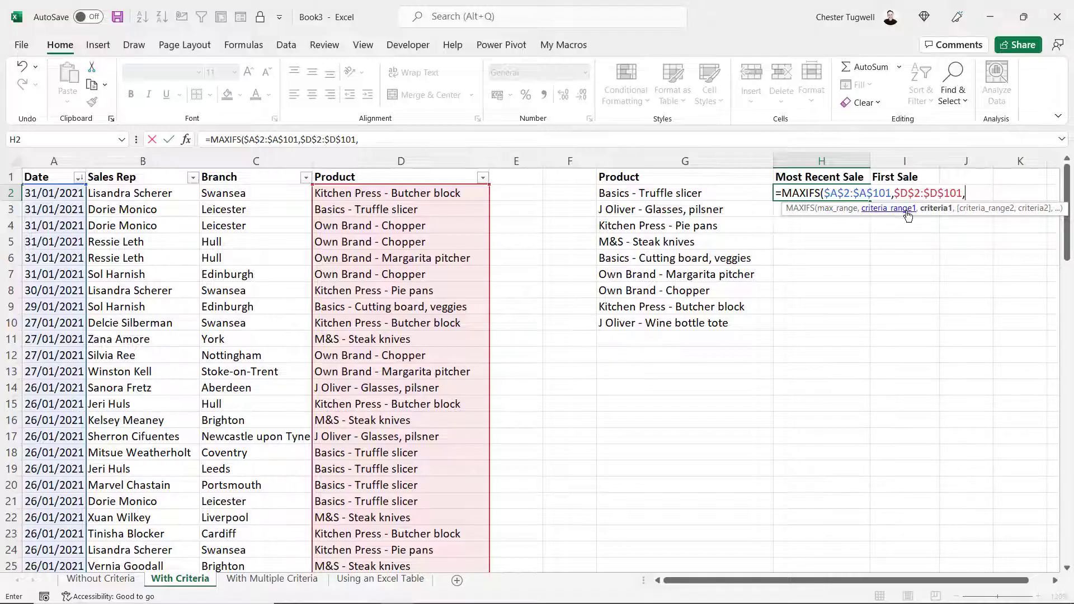
click(672, 193)
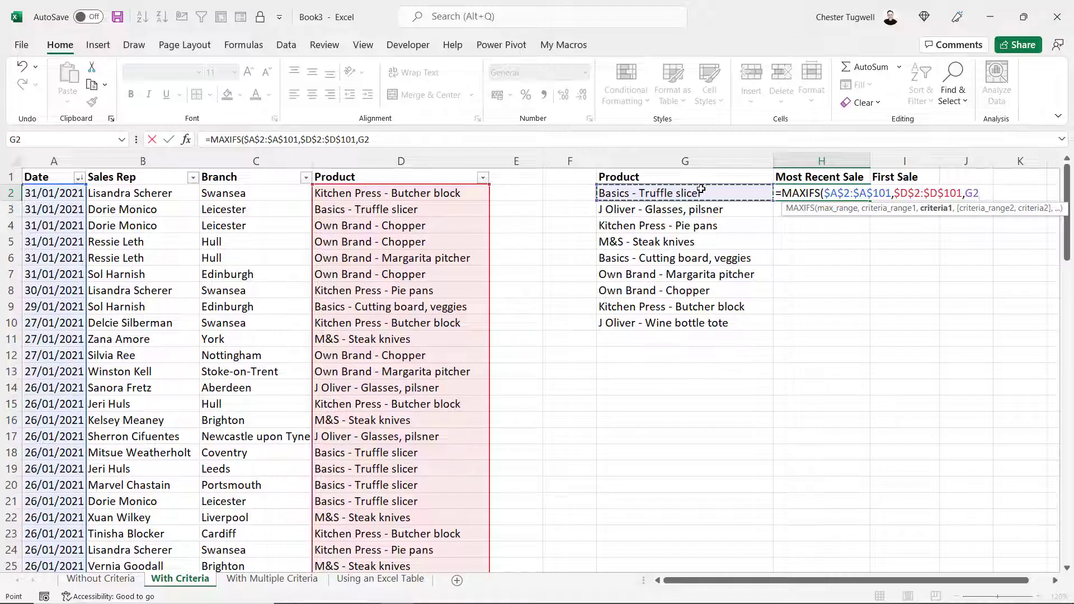
text())
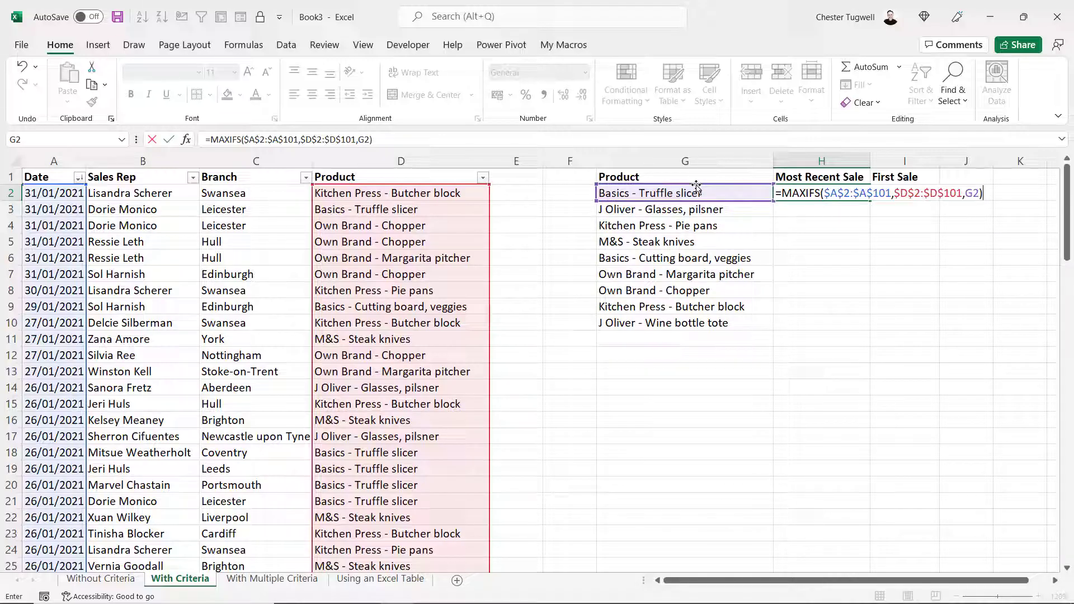
key(Return)
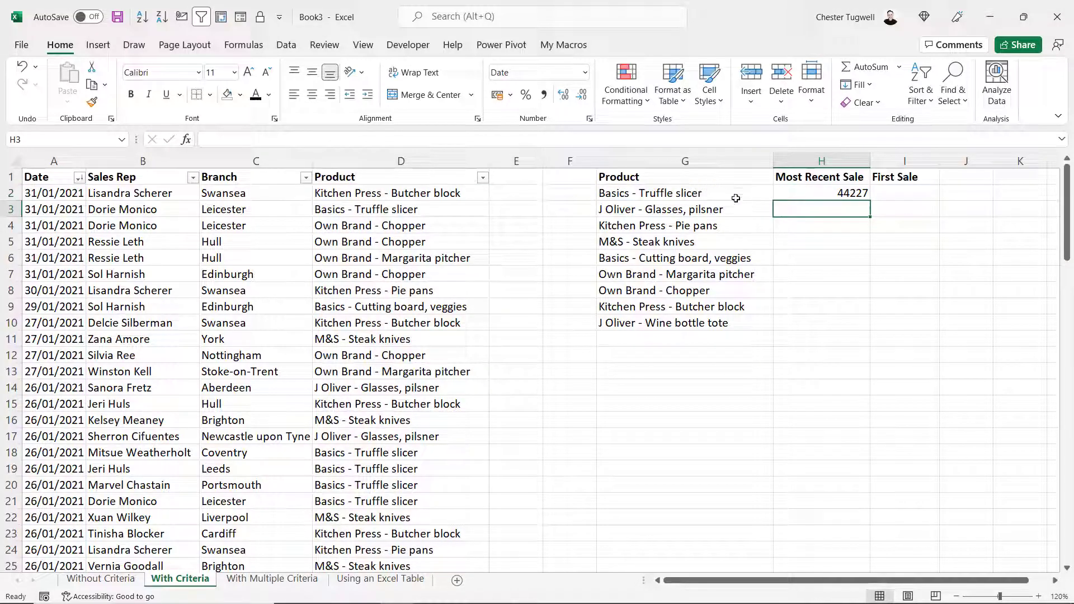
Step: Format H2 as Short Date and fill it down to H10 for all nine products
click(816, 191)
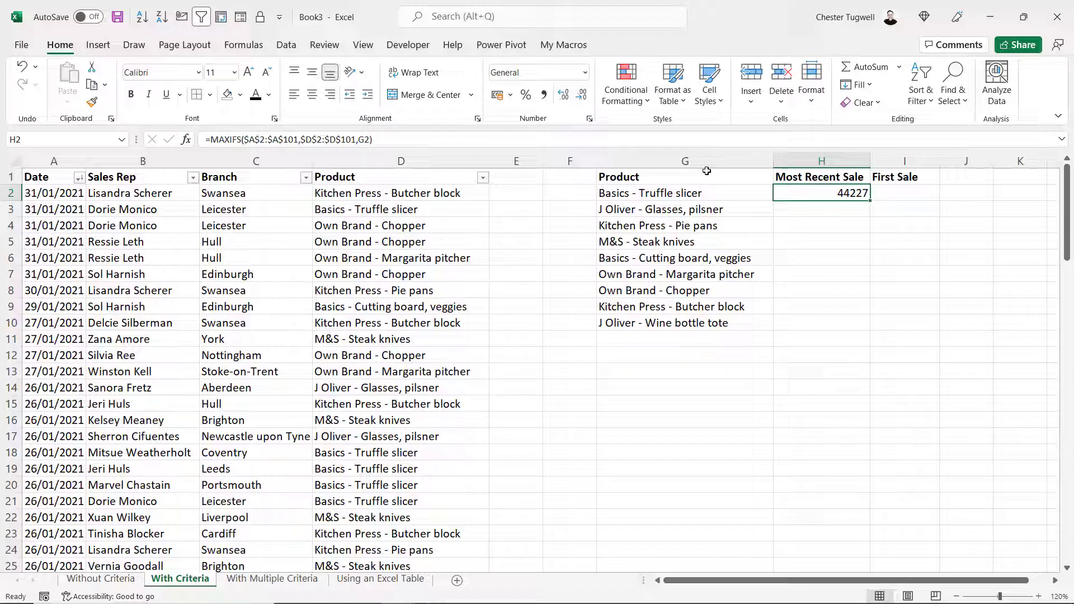
click(585, 74)
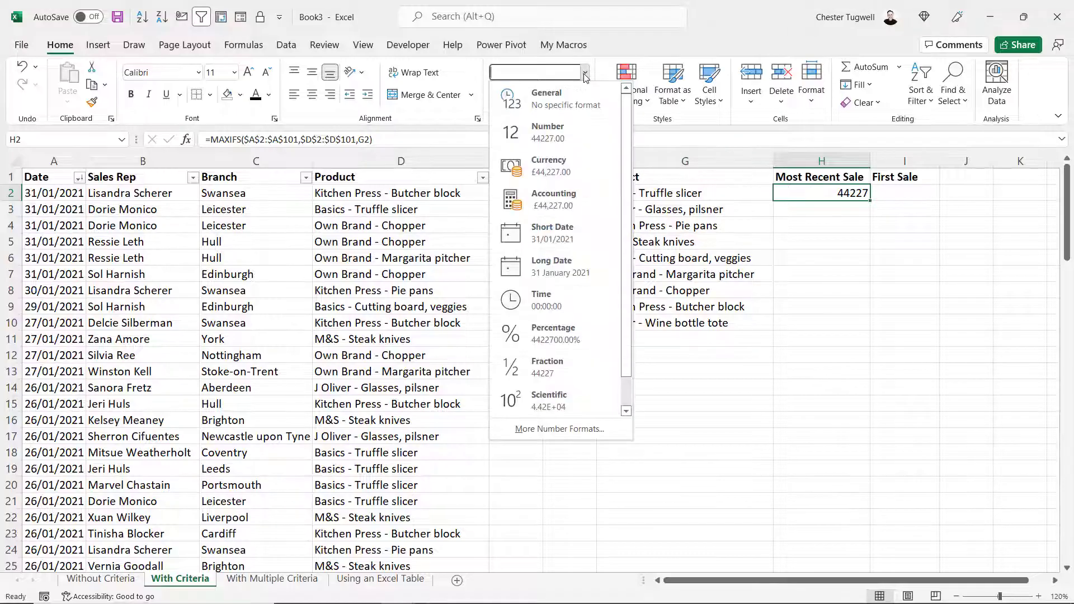
click(554, 233)
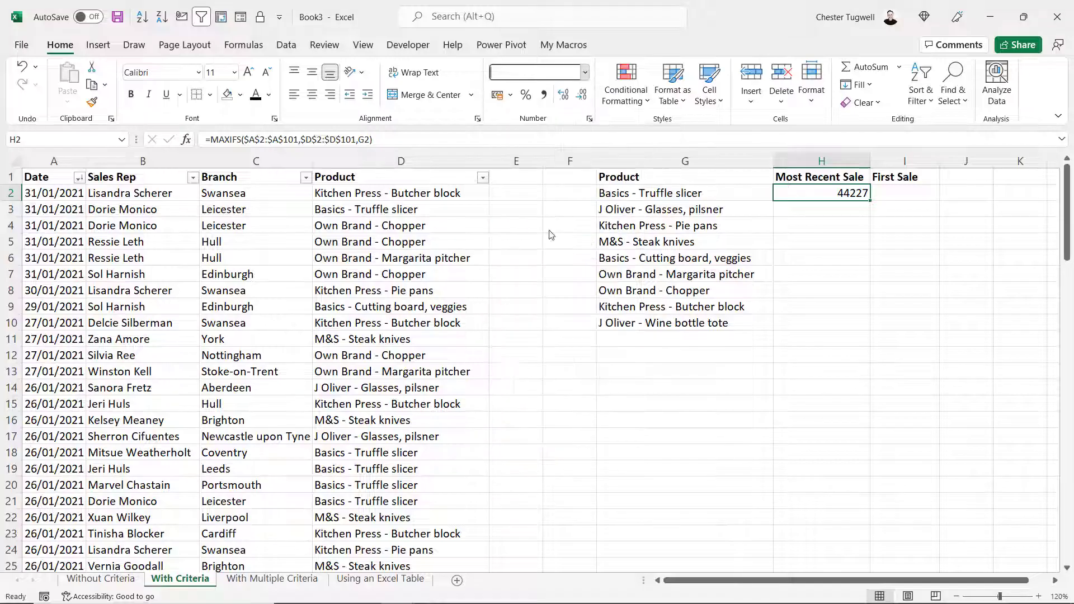
double_click(870, 200)
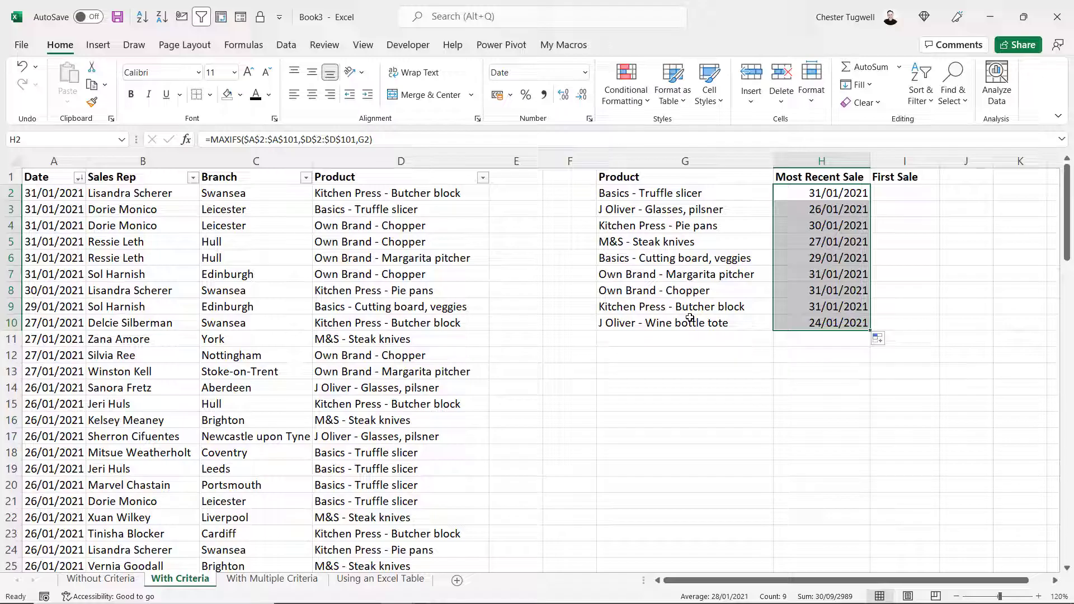
click(887, 195)
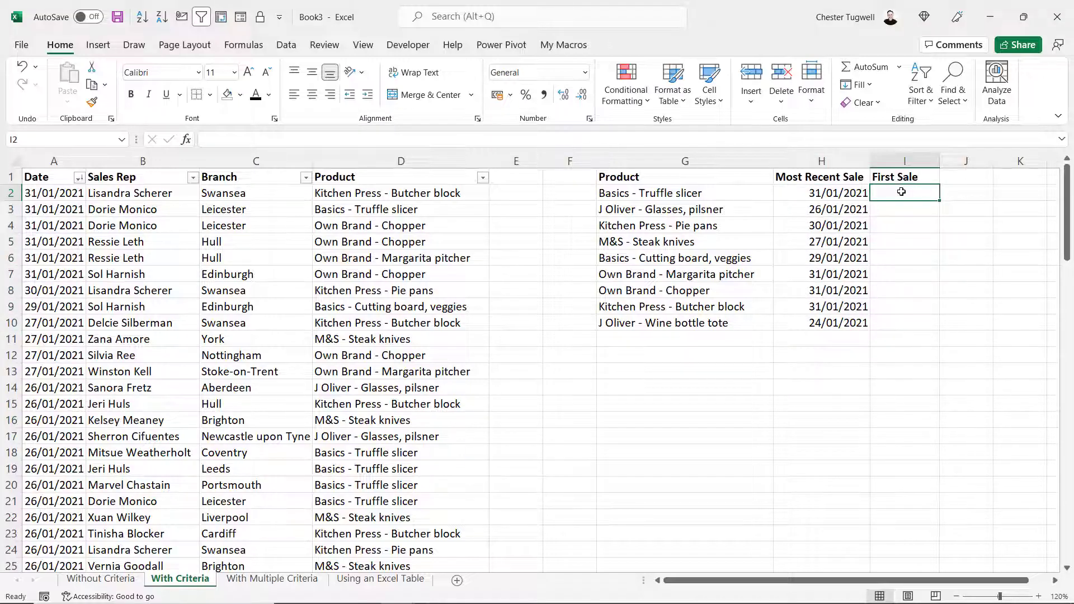
Step: Start I2's formula as =MINIFS($A$2:$A$101, with the date range locked absolute
text(=)
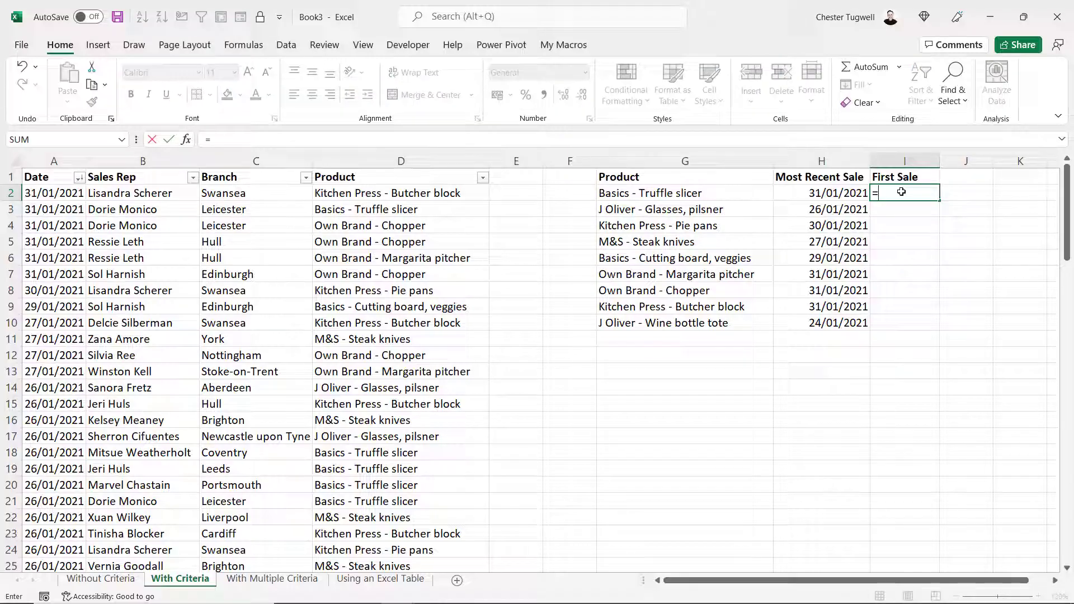
text(min)
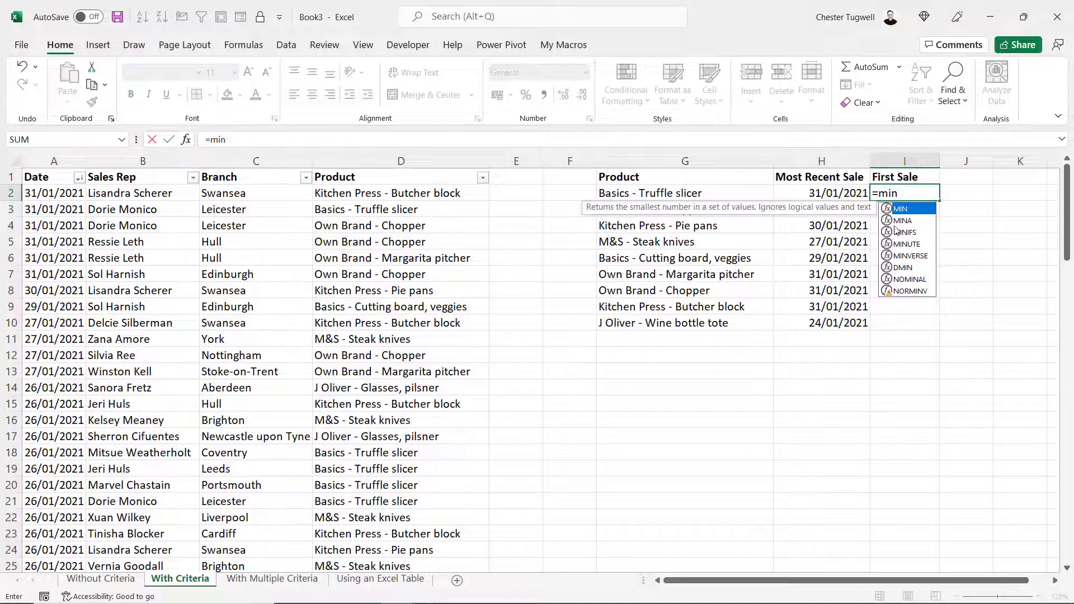
double_click(912, 232)
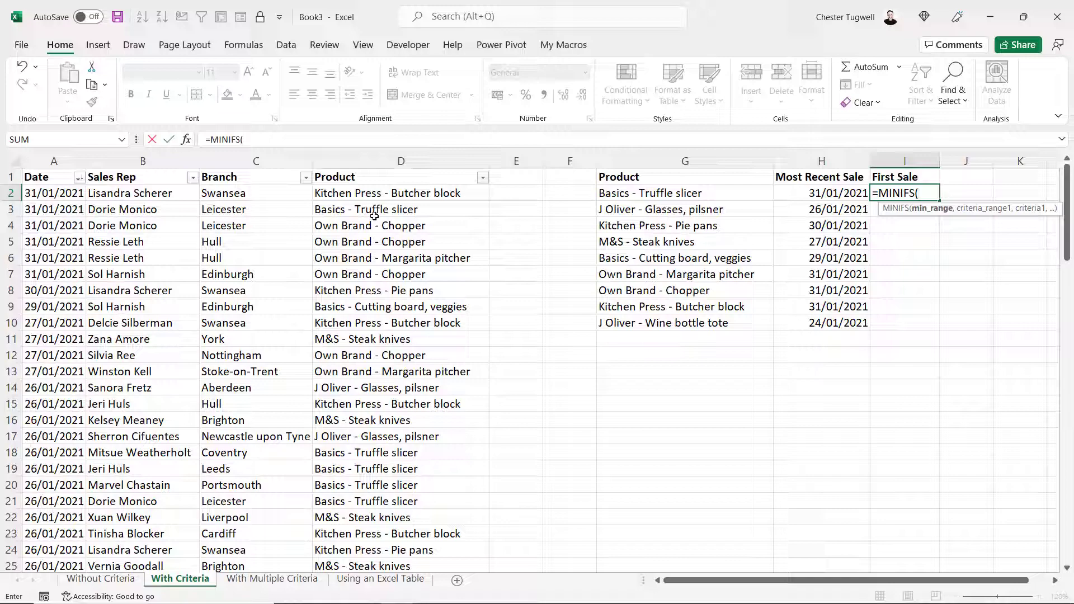
click(61, 190)
key(ctrl+shift+Down)
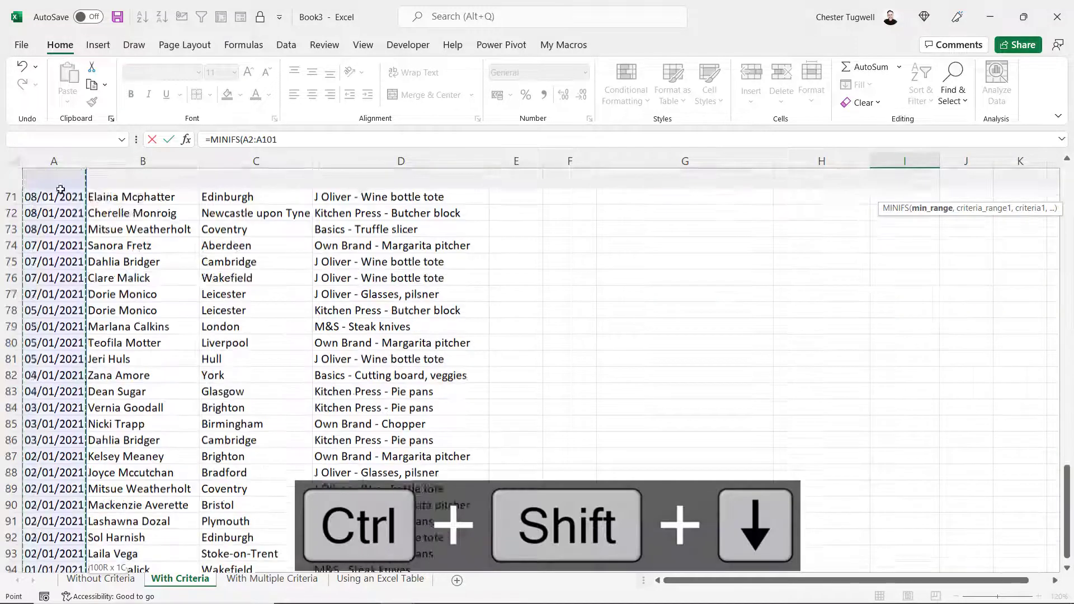
key(ctrl+BackSpace)
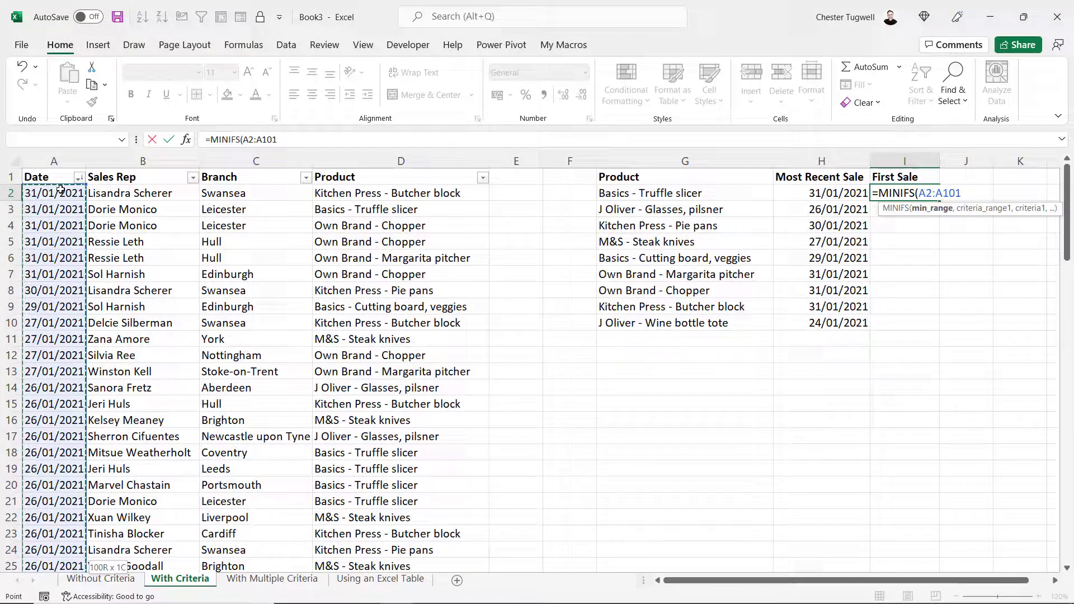
key(F4)
text(,)
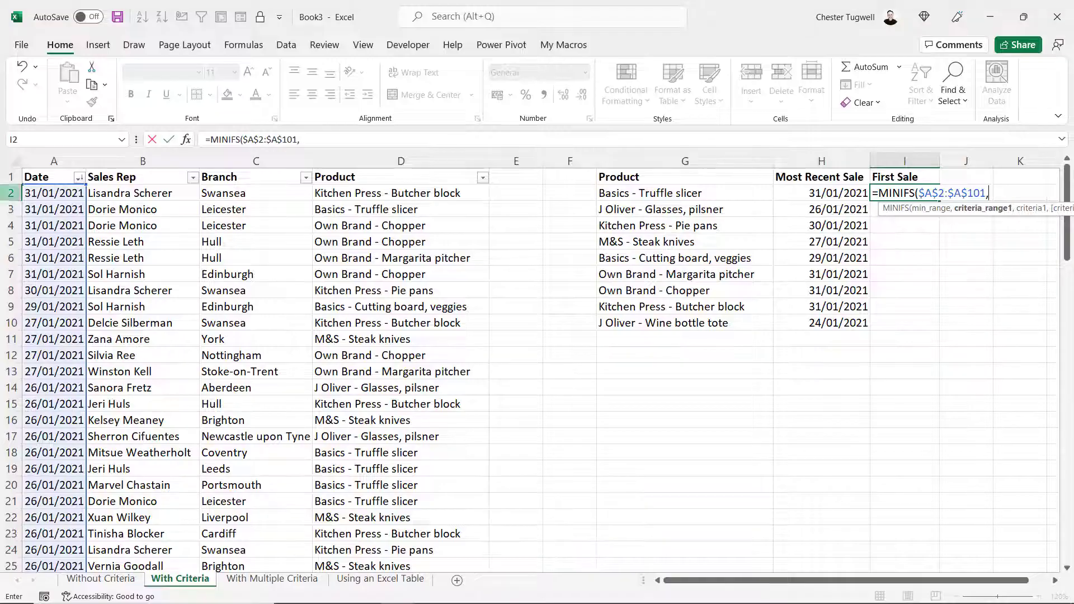
Step: Add the locked $D$2:$D$101 product range and G2 criterion, returning 44197
click(396, 195)
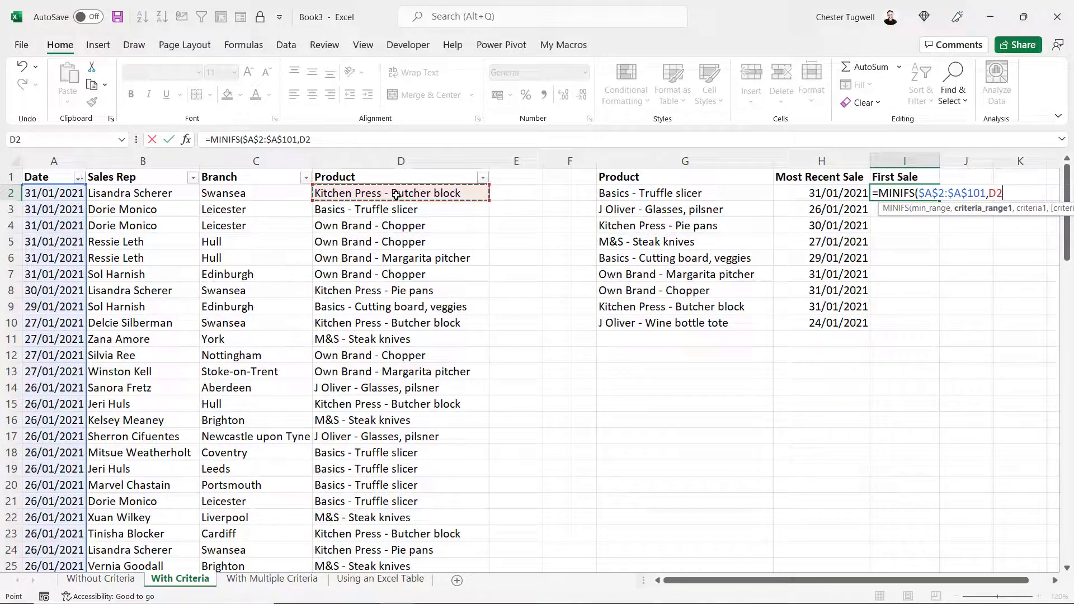
key(ctrl+shift+Down)
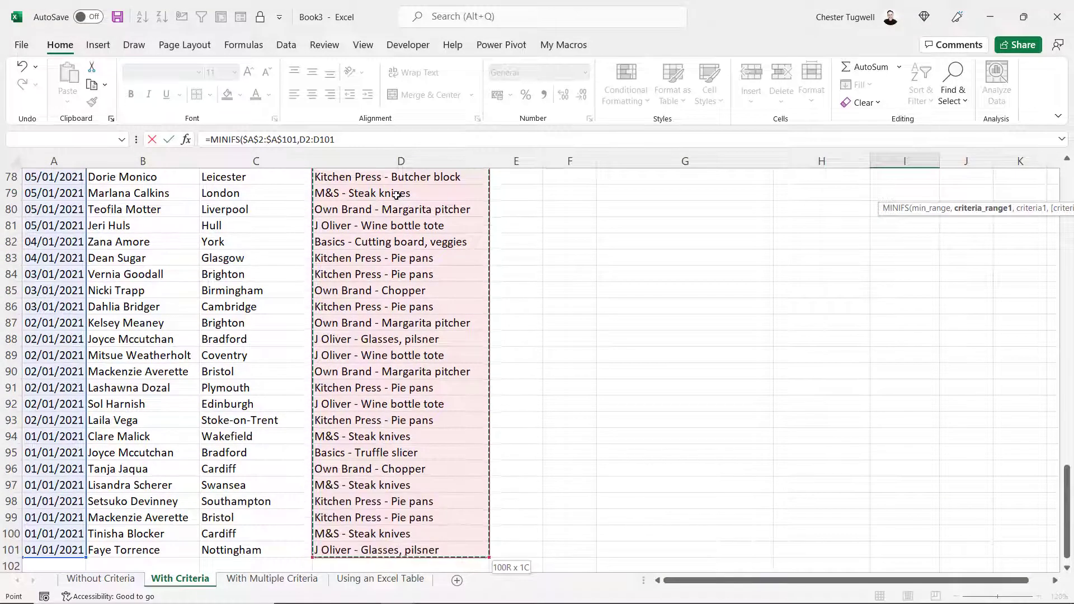
key(ctrl+BackSpace)
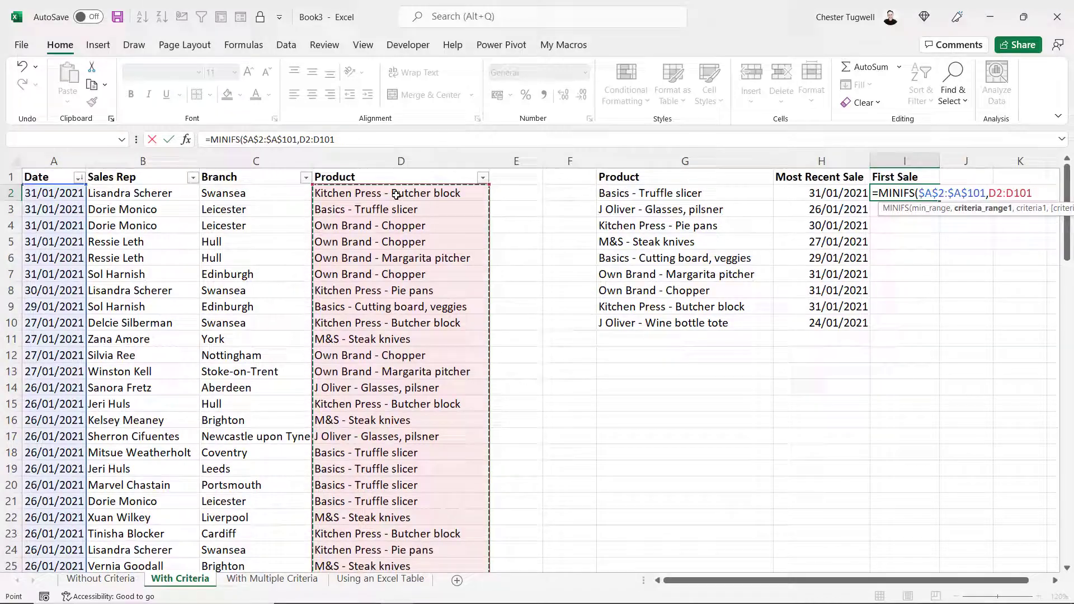
key(F4)
text(,)
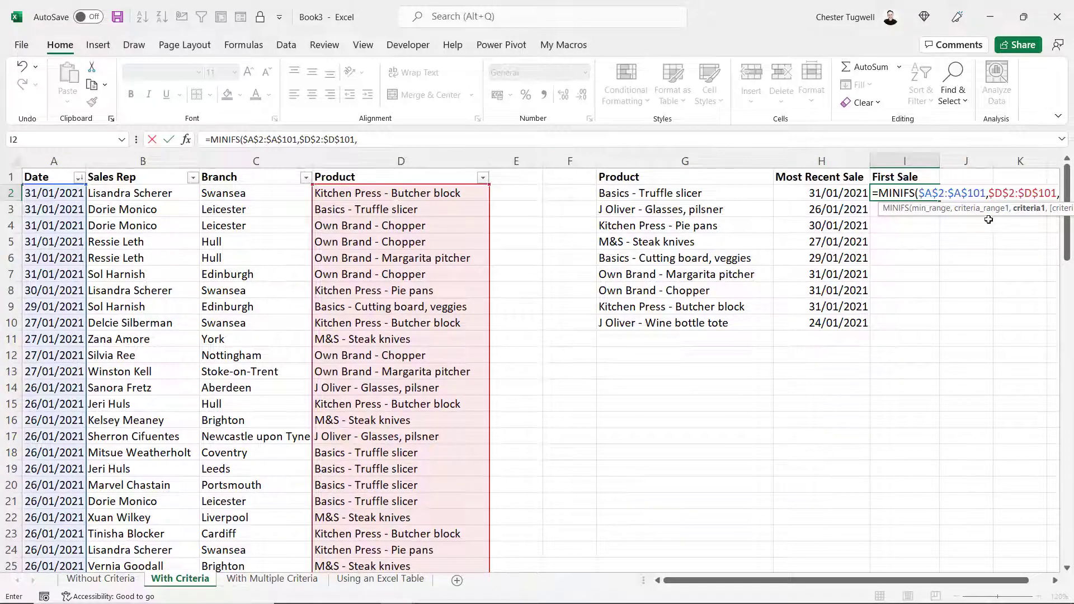
click(636, 195)
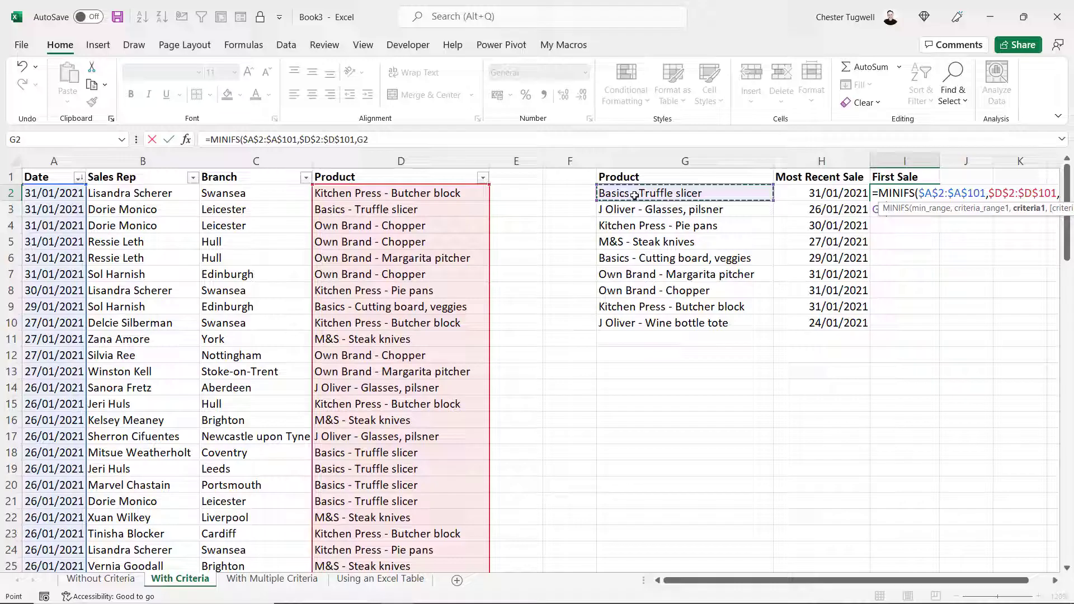
drag(963, 214, 967, 237)
text())
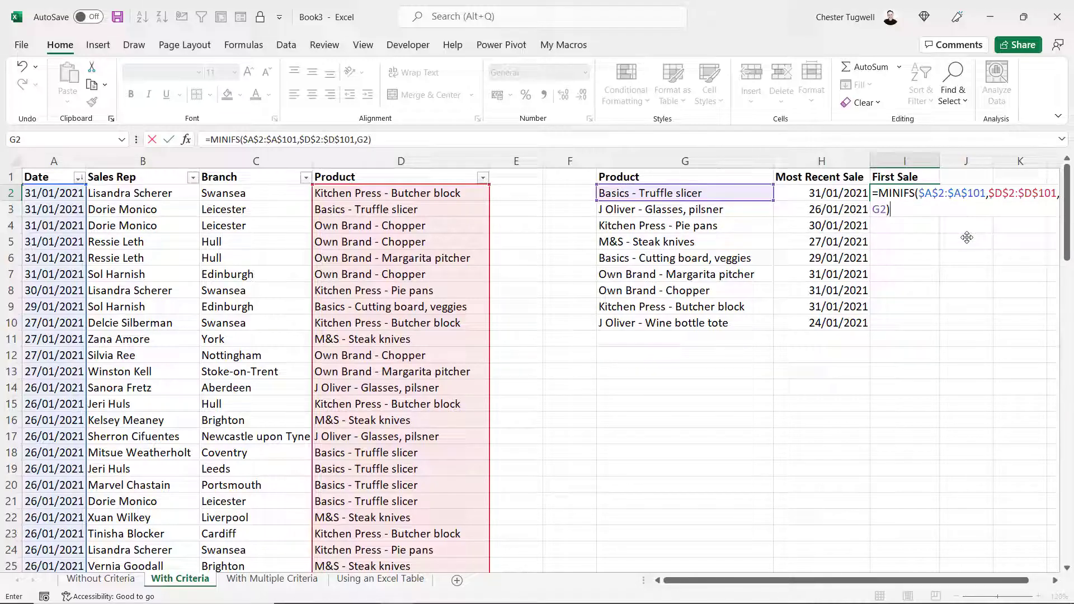
key(Return)
Step: Format I2 as Short Date and fill the first-sale formula down to I10
click(920, 193)
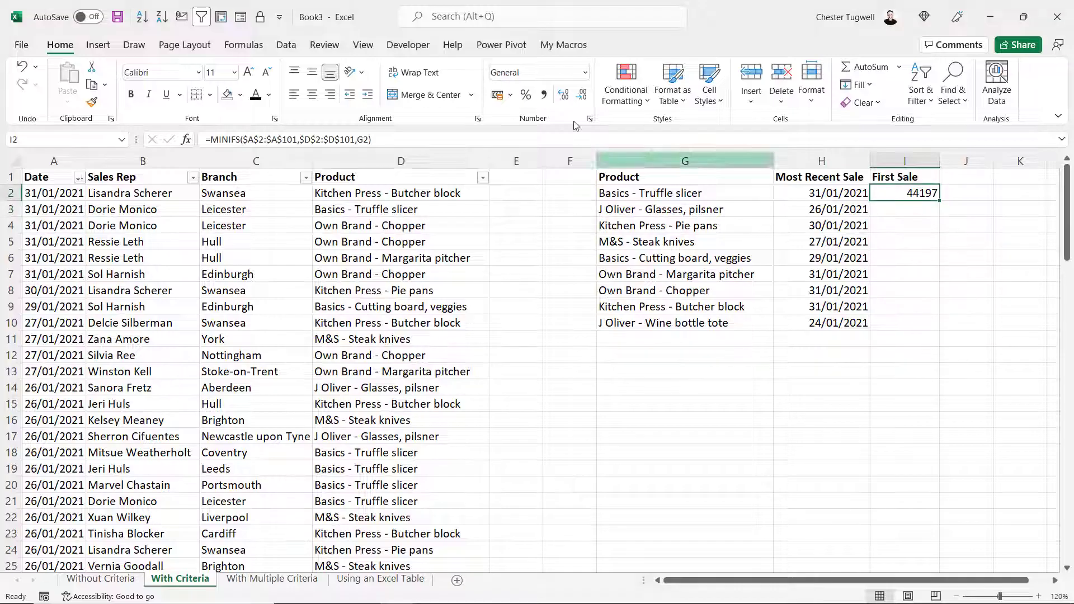
click(584, 78)
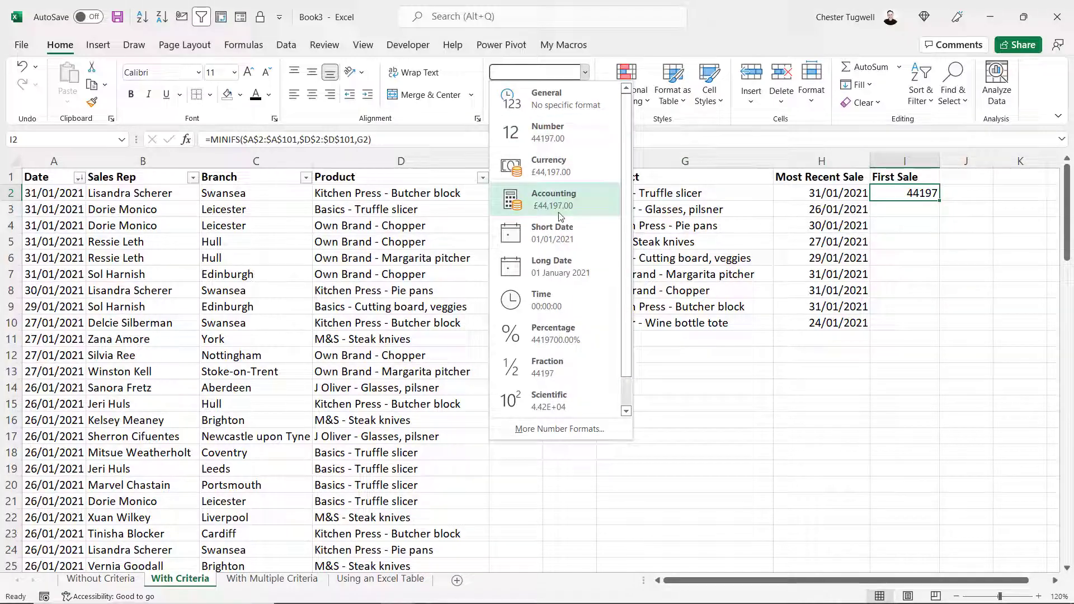
click(557, 238)
drag(940, 200, 942, 330)
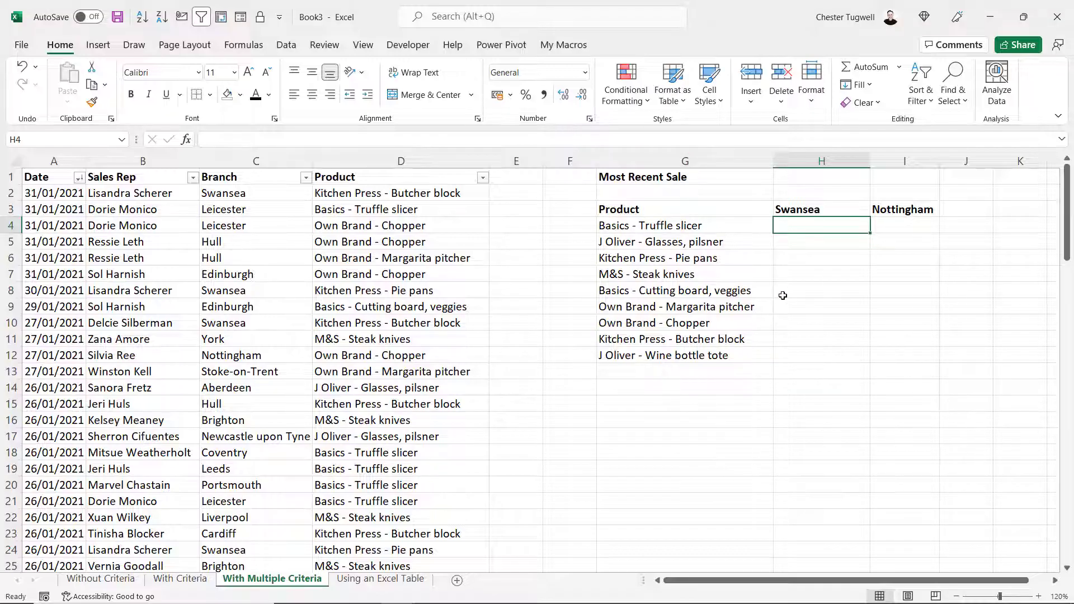
Step: Start H4's formula as =MAXIFS($A$2:$A$101, with the date range locked
text(=)
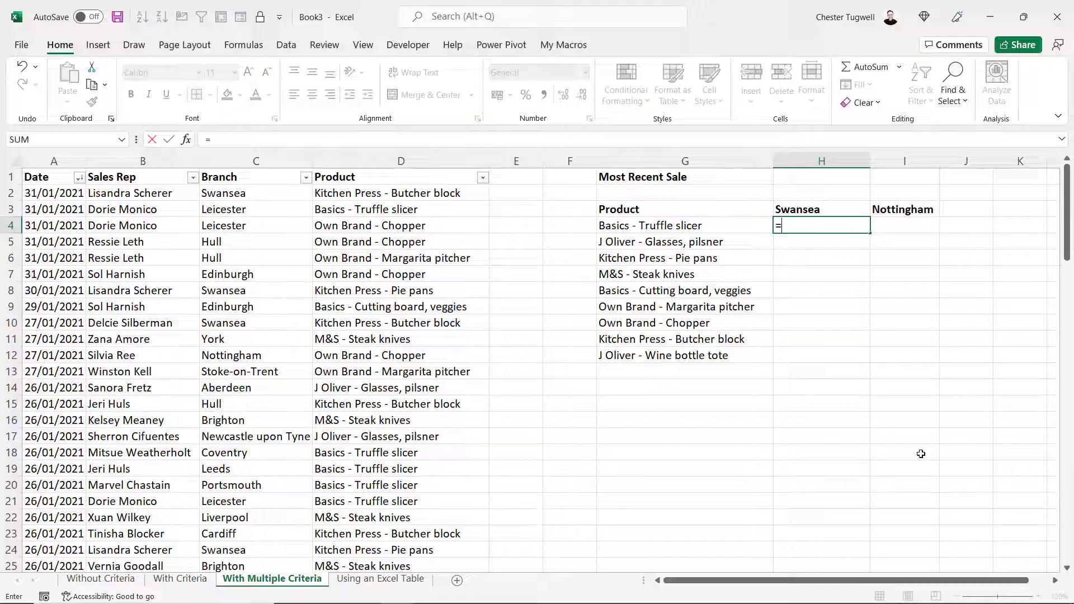
text(maxifs()
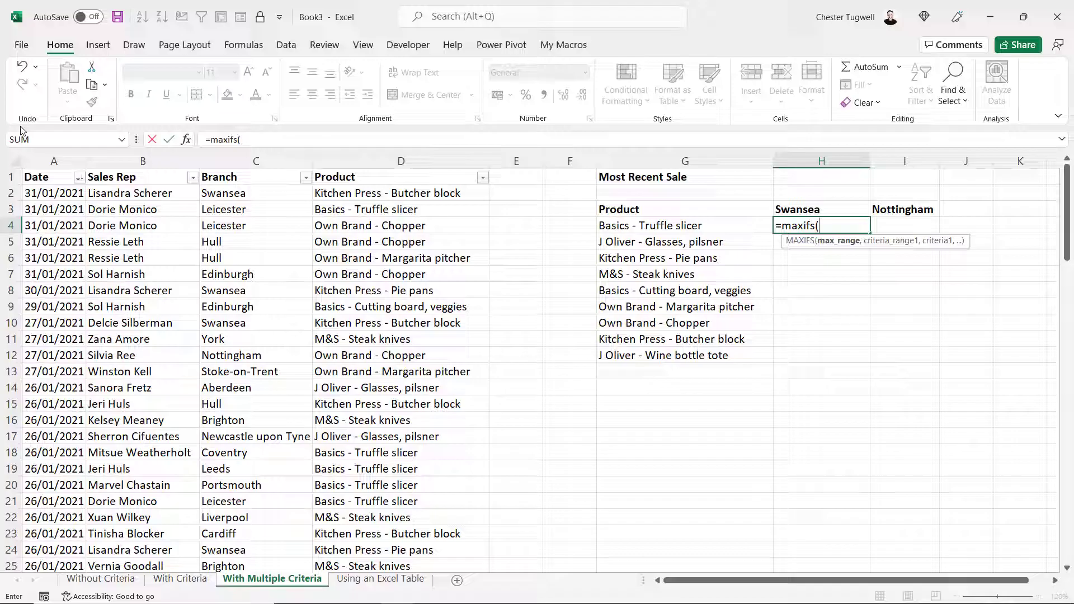
click(54, 193)
key(ctrl+shift+Down)
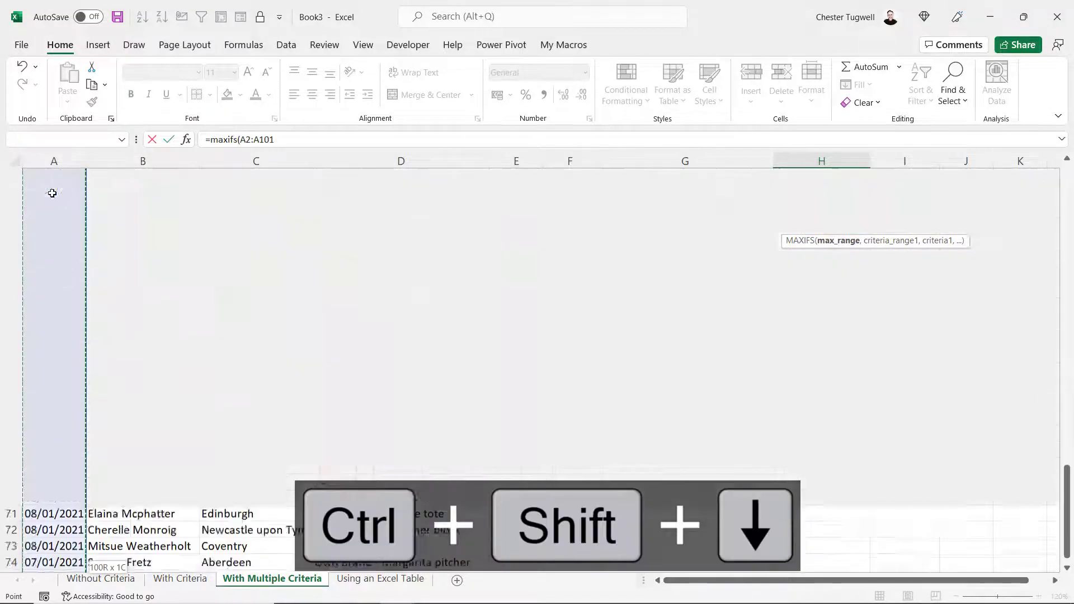
key(ctrl+BackSpace)
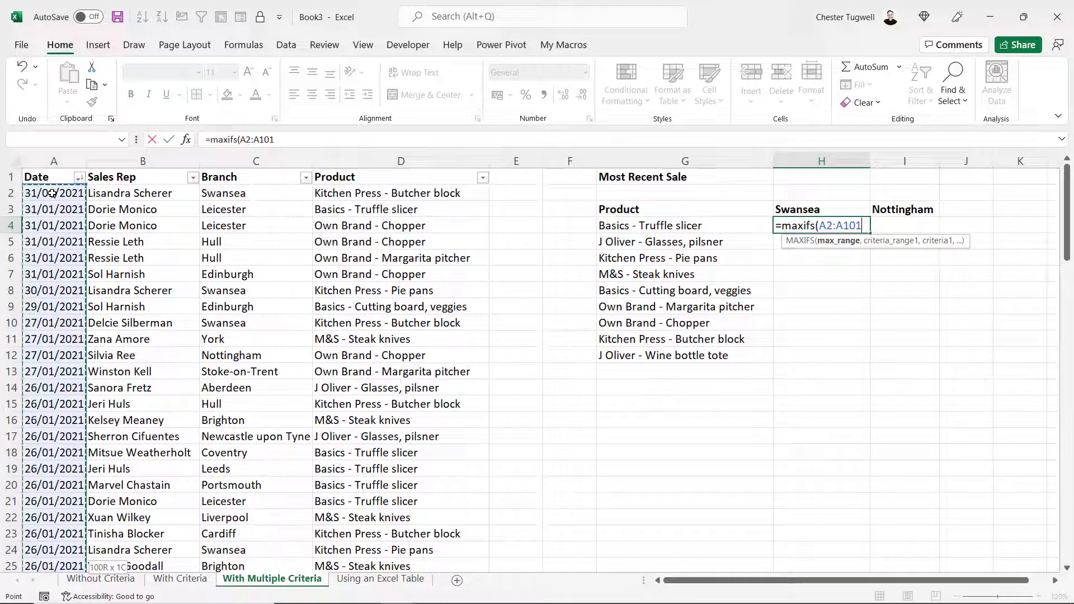
key(F4)
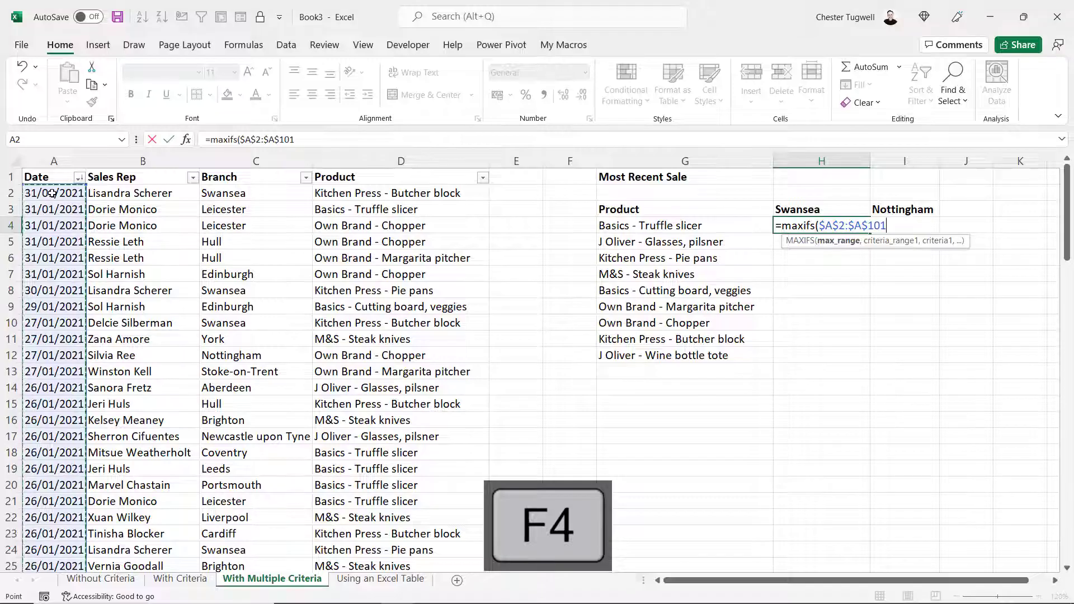
text(,)
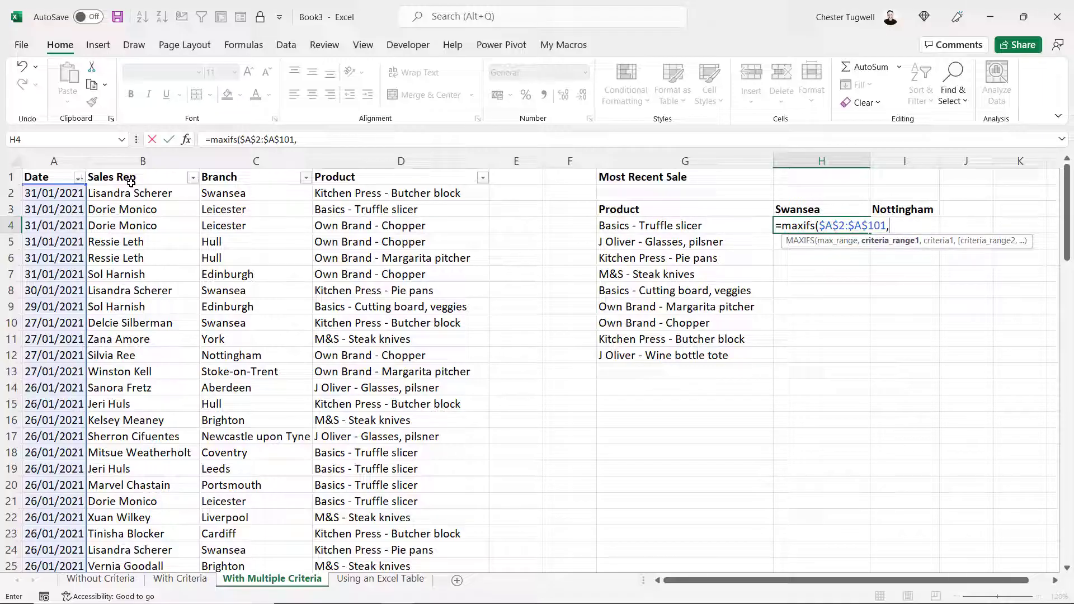
Step: Add the locked $D$2:$D$101 product range and the column-locked criterion $G4
click(345, 193)
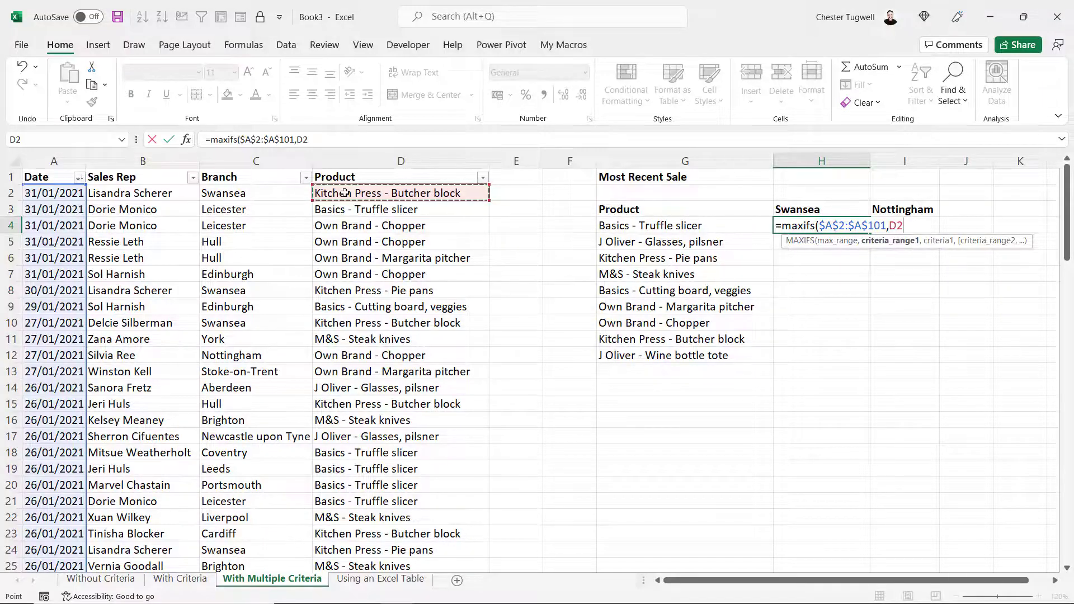
key(ctrl+shift+Down)
key(ctrl+BackSpace)
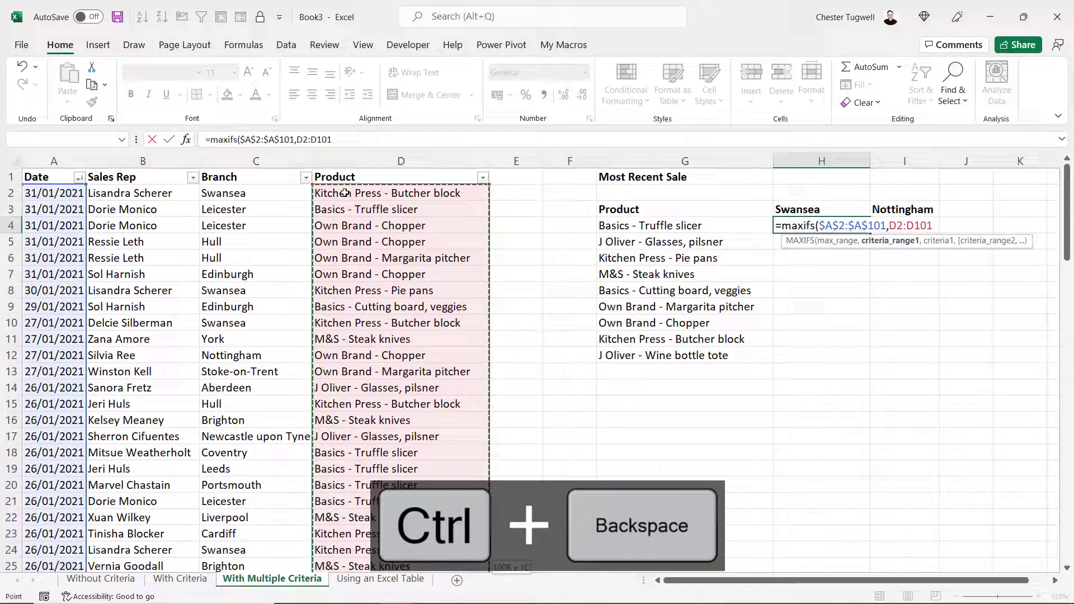
key(F4)
text(,)
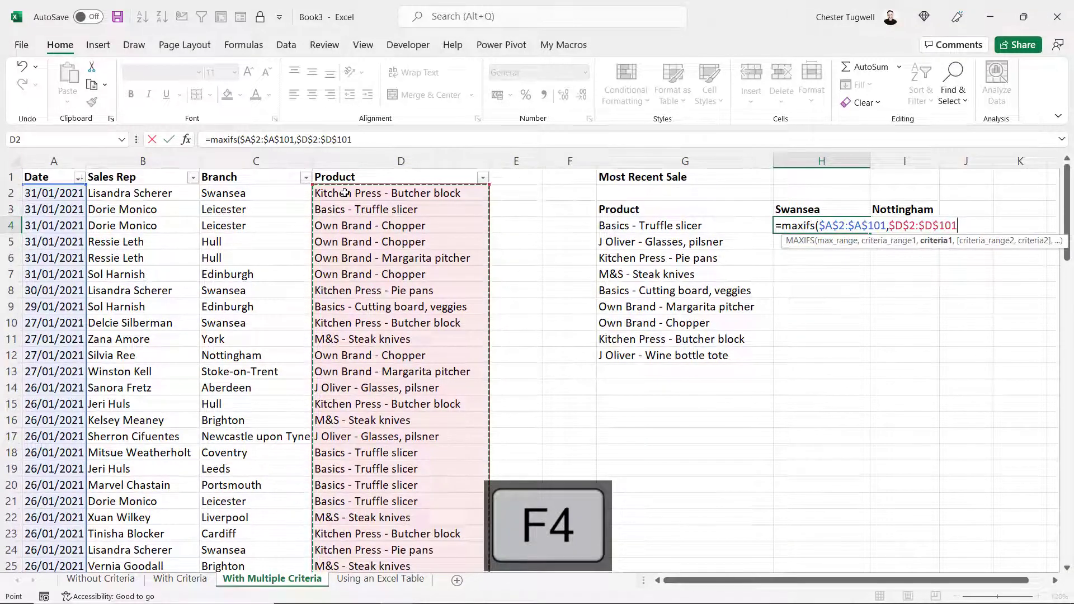
click(667, 228)
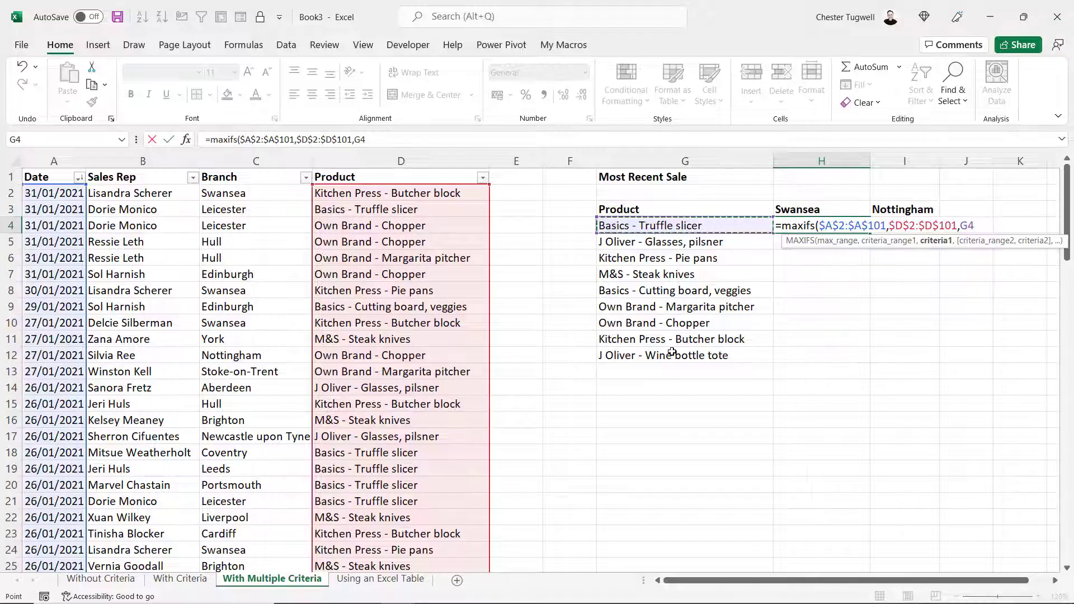
key(F4)
key(F4)
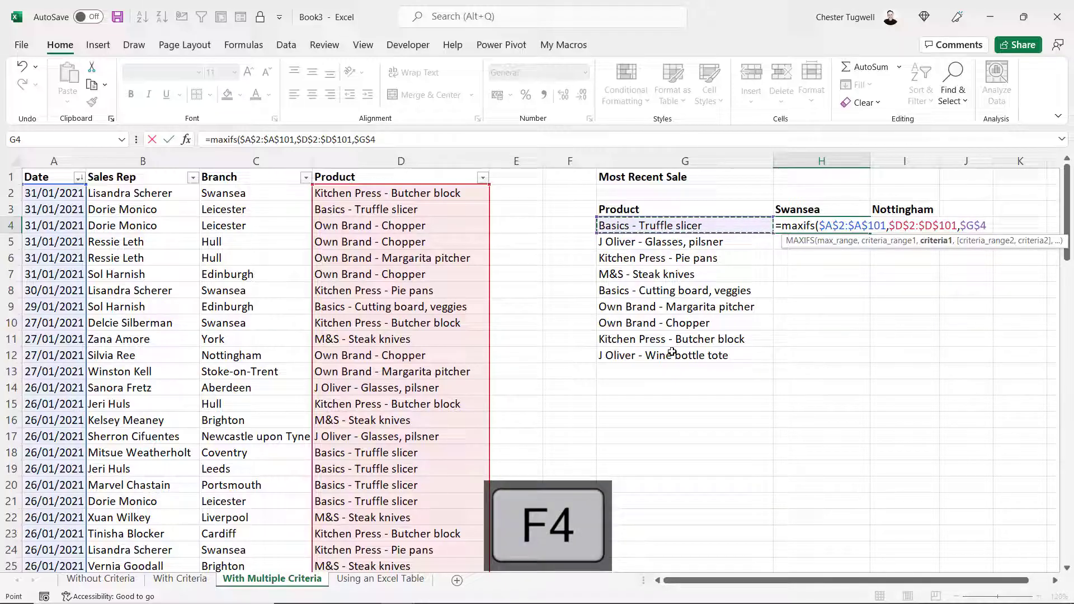
key(F4)
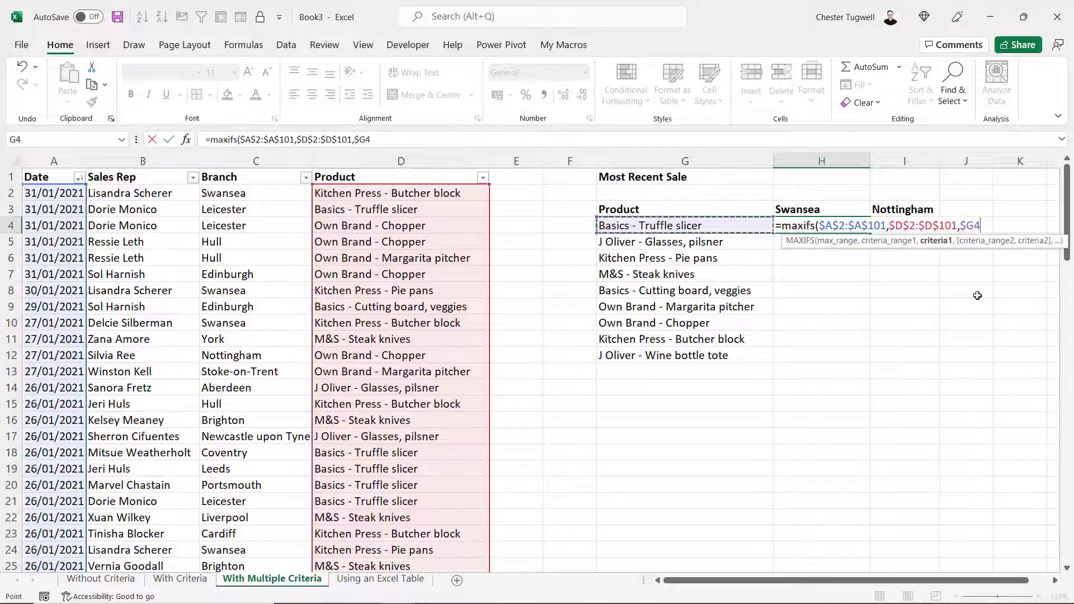
Step: Add the $C$2:$C$101 branch range matched to H$3 and commit H4's MAXIFS, returning 0
text(,)
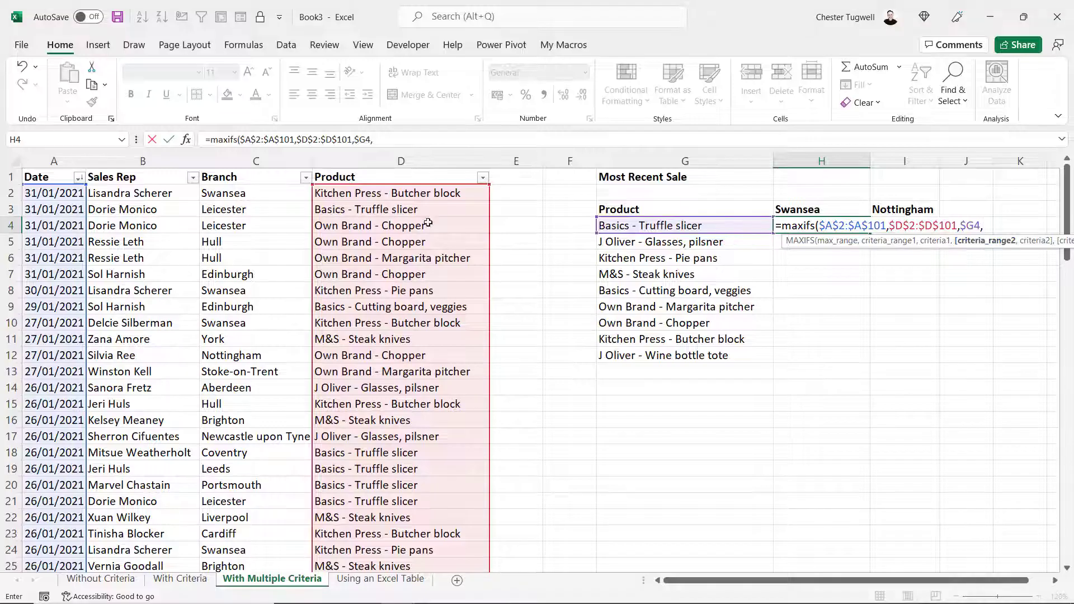
click(249, 192)
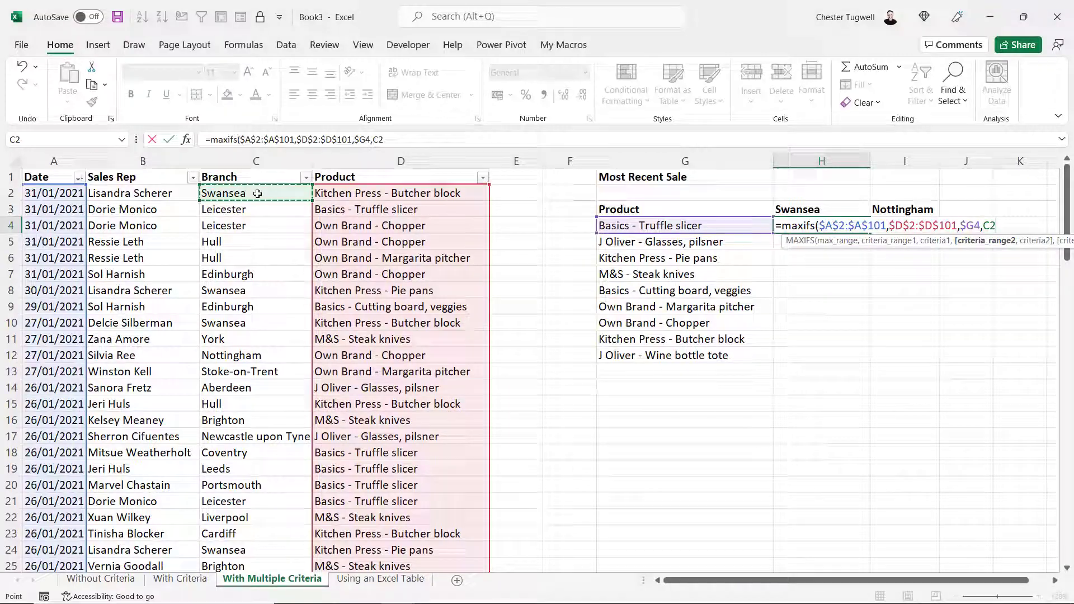
key(ctrl+shift+Down)
key(ctrl+BackSpace)
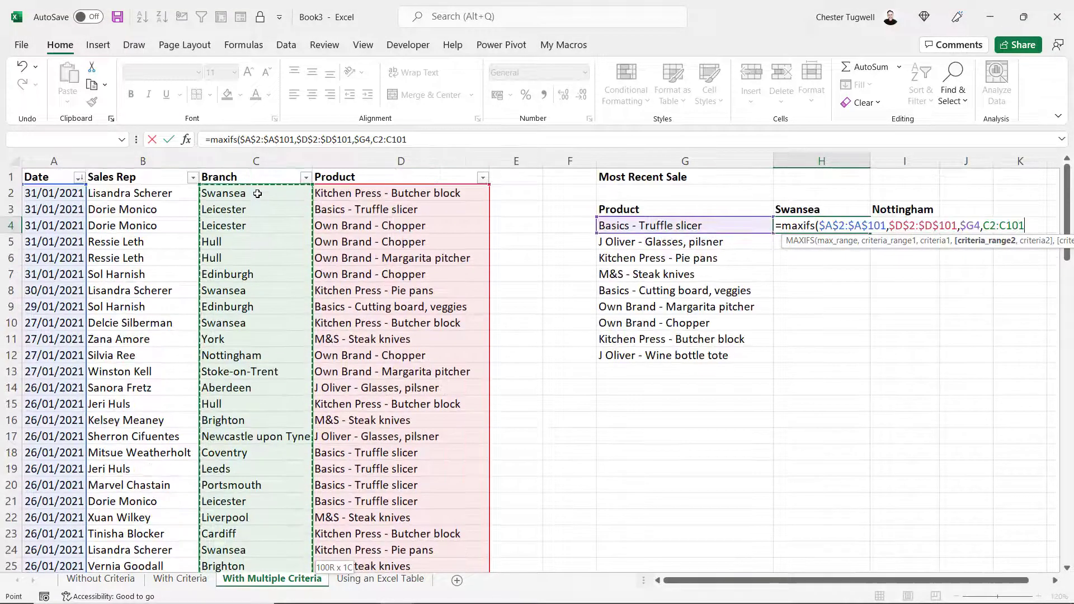
key(F4)
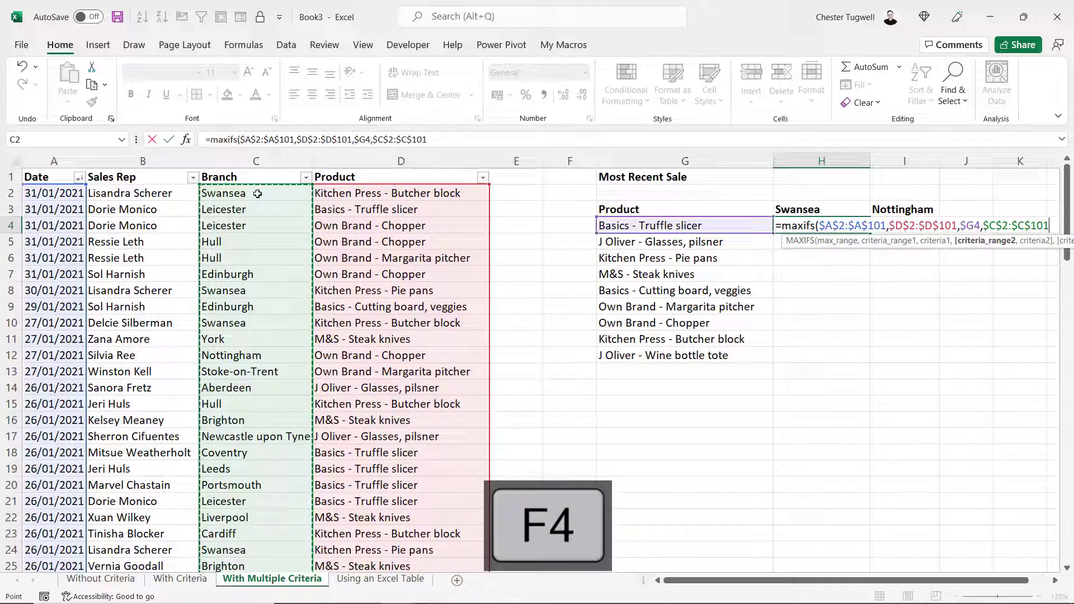
text(,)
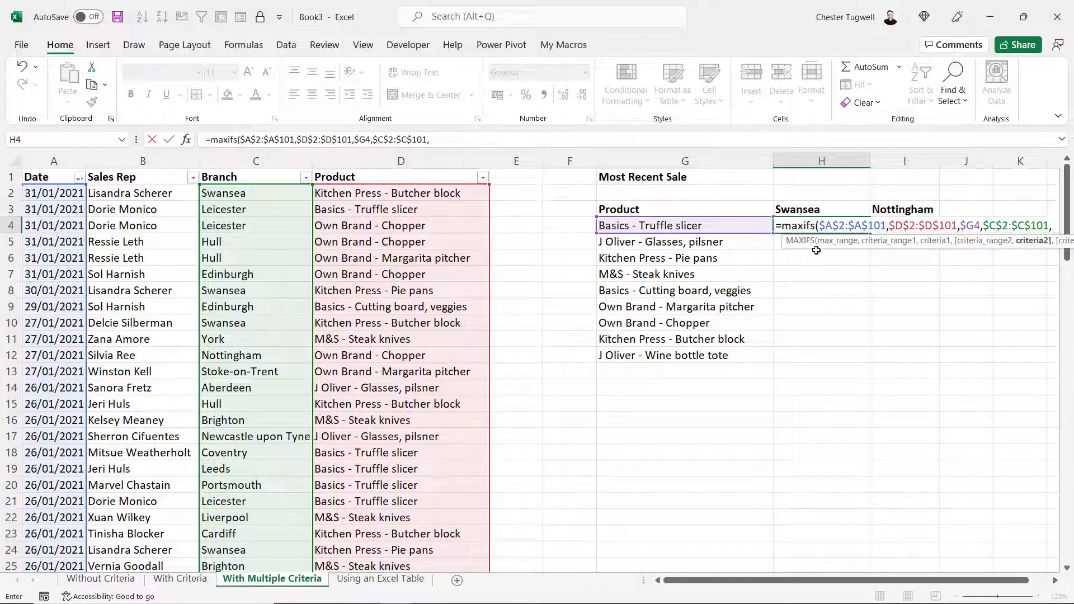
click(794, 210)
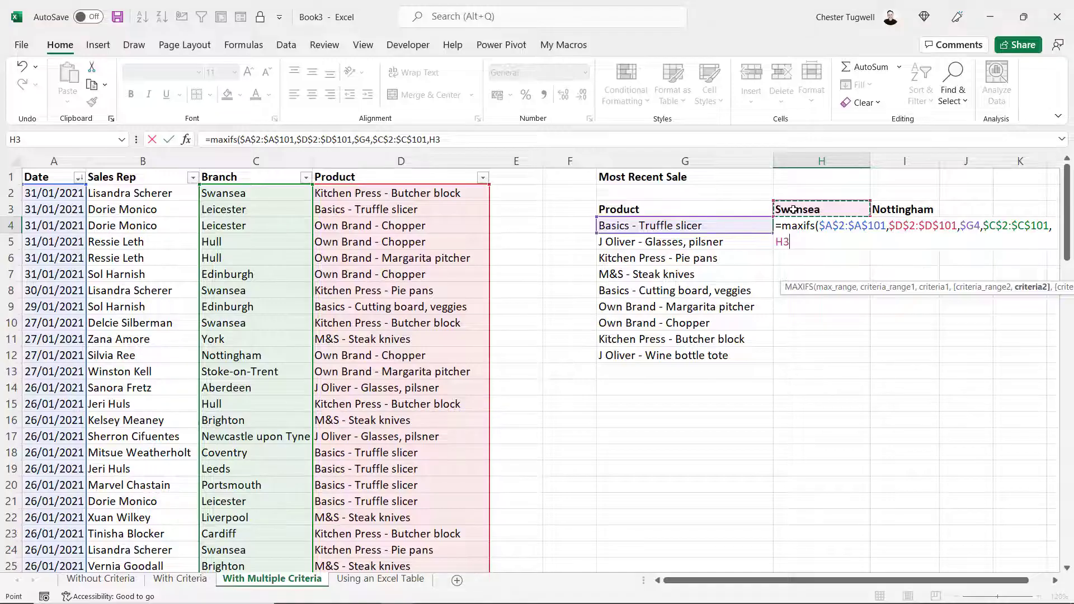
key(F4)
key(F4)
text())
key(Return)
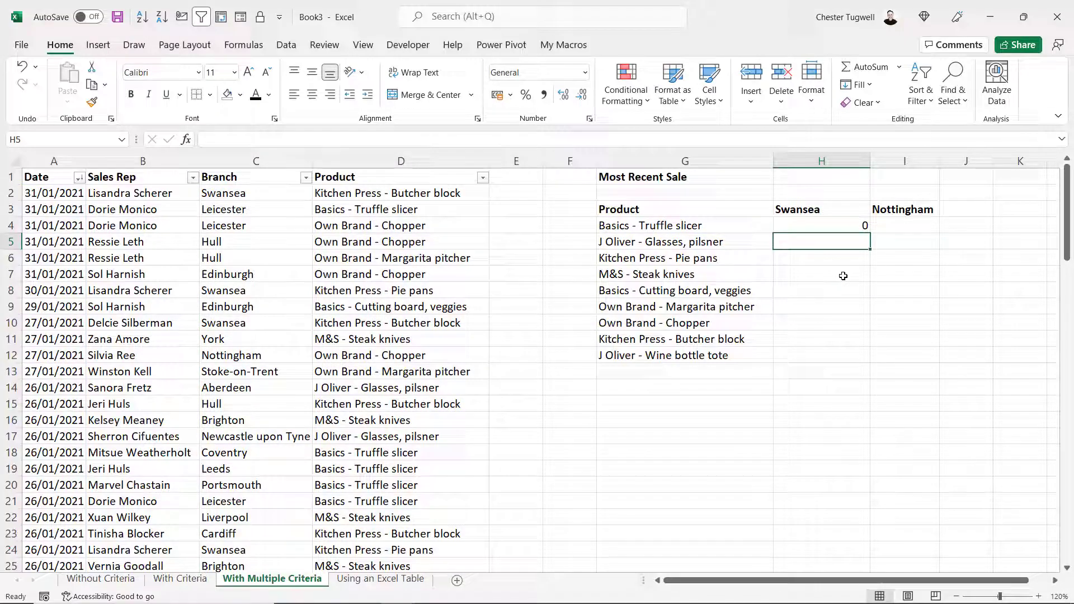
Step: Fill H4's formula through H4:I12, format the results as Short Date, and select the block
click(842, 226)
drag(870, 233, 938, 363)
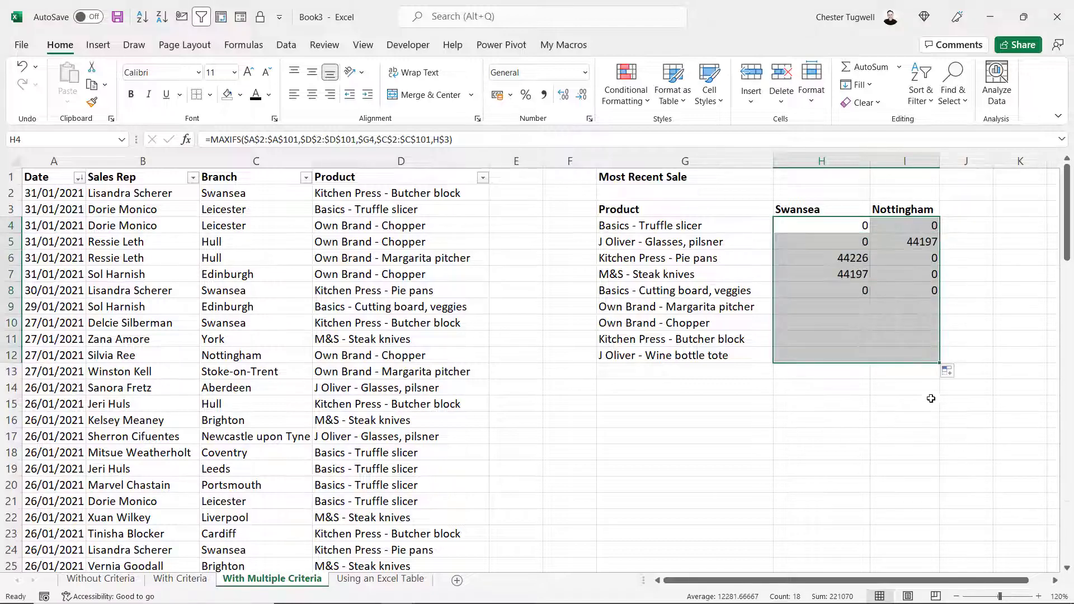
click(585, 71)
click(551, 239)
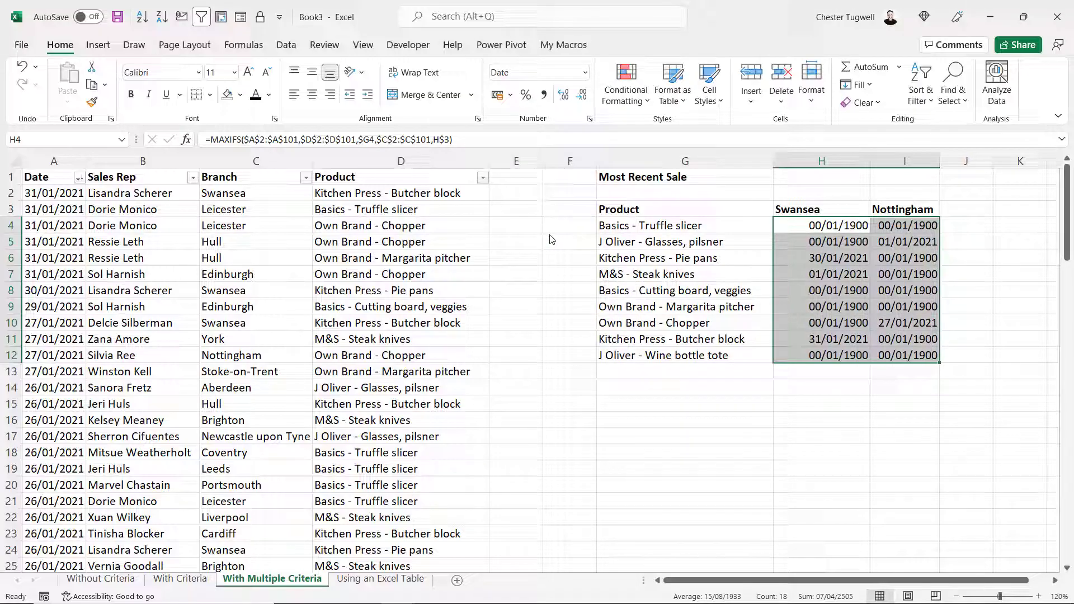
click(820, 227)
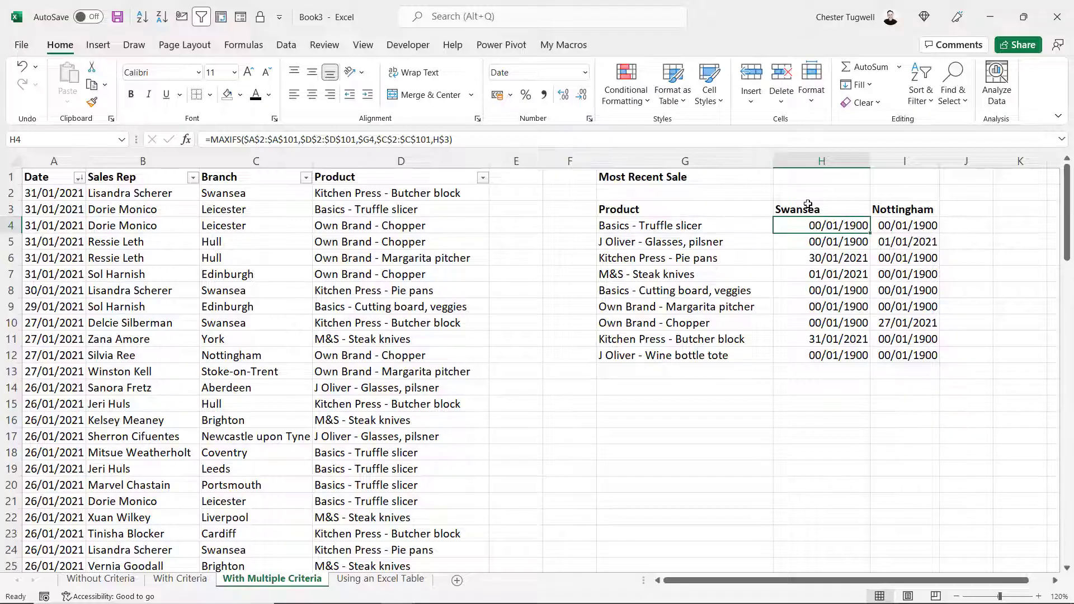
key(ctrl+shift+Down)
key(ctrl+shift+Right)
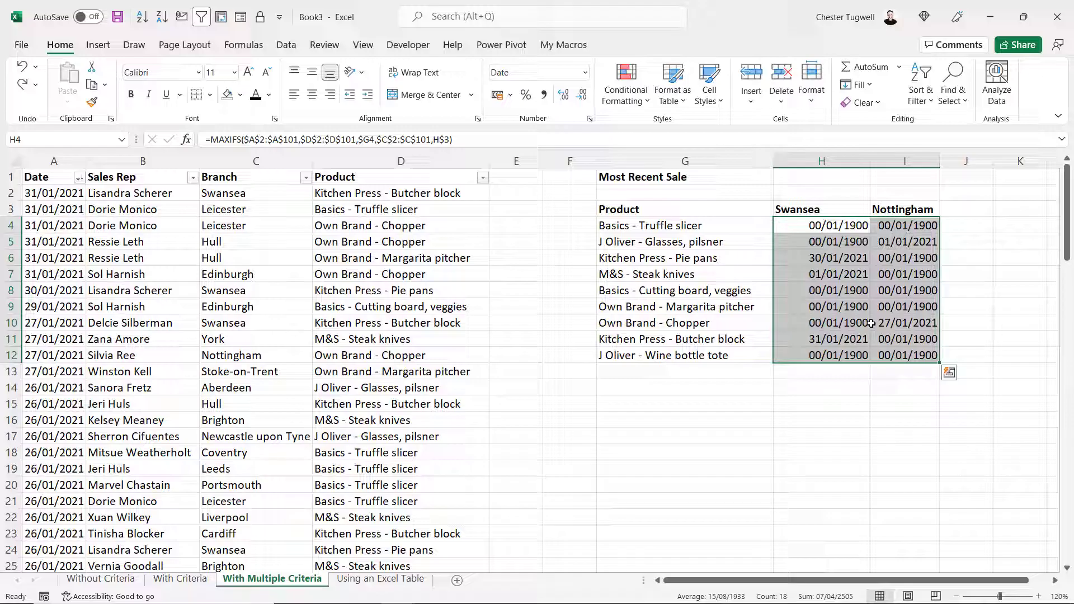
Step: Apply the custom format dd/mm/yyyy;; so zero dates in the summary display blank
key(ctrl+1)
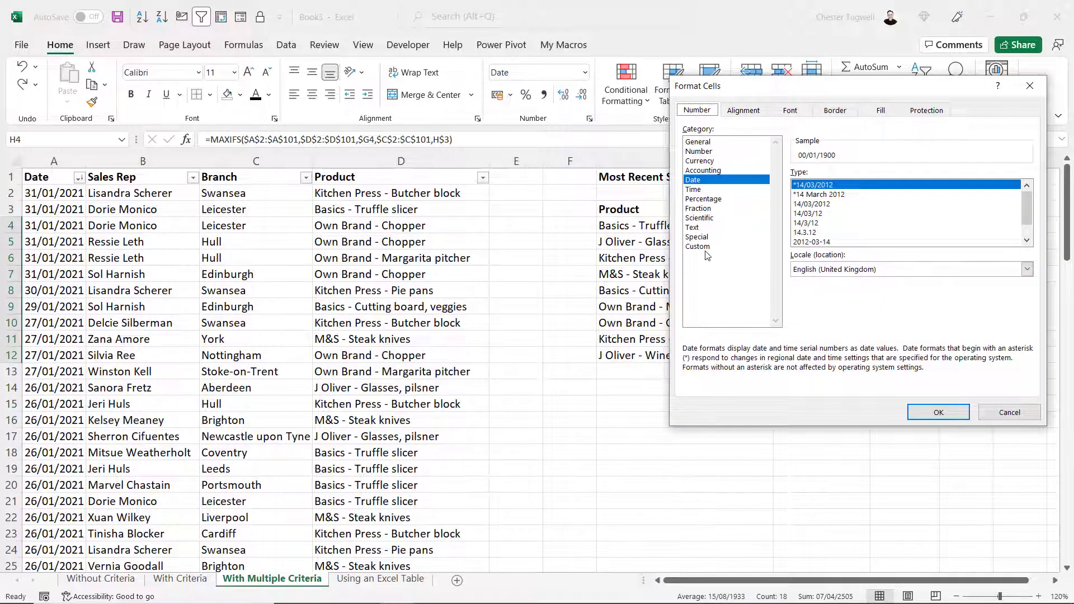
click(707, 246)
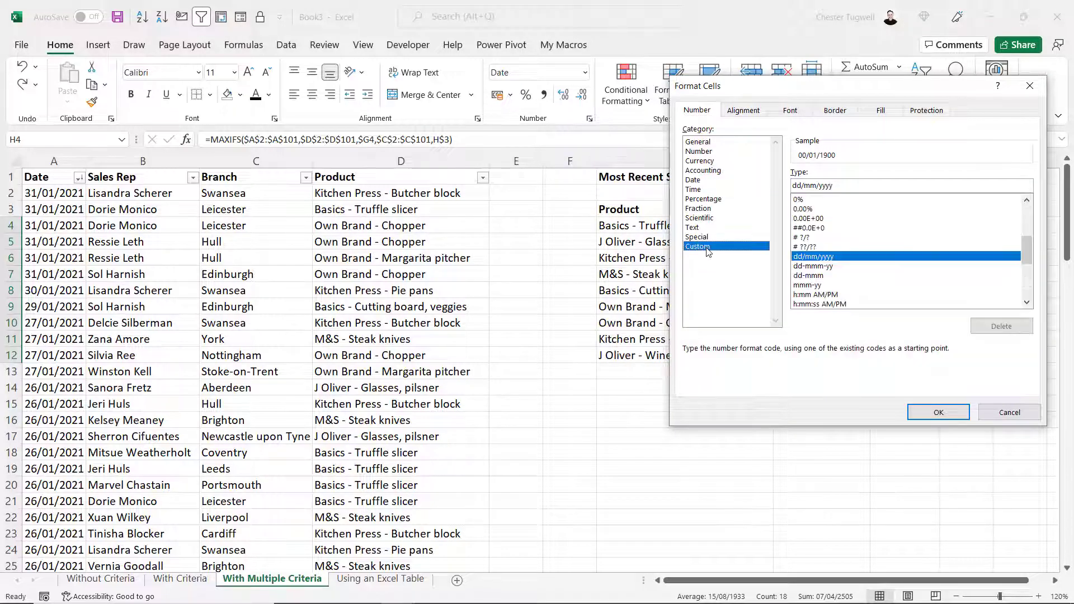
click(846, 185)
text(;;)
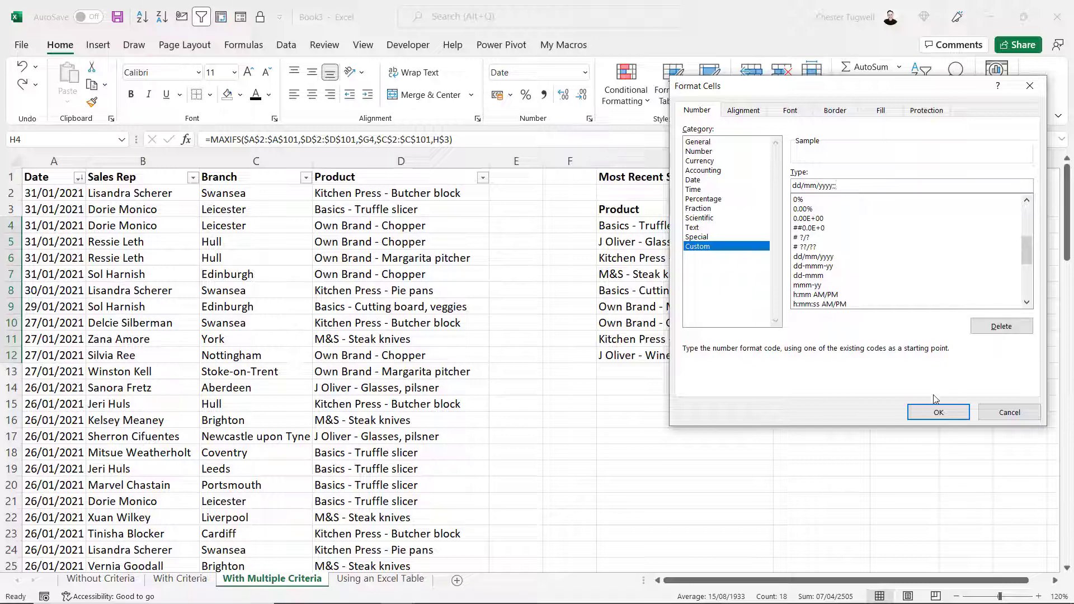
click(939, 413)
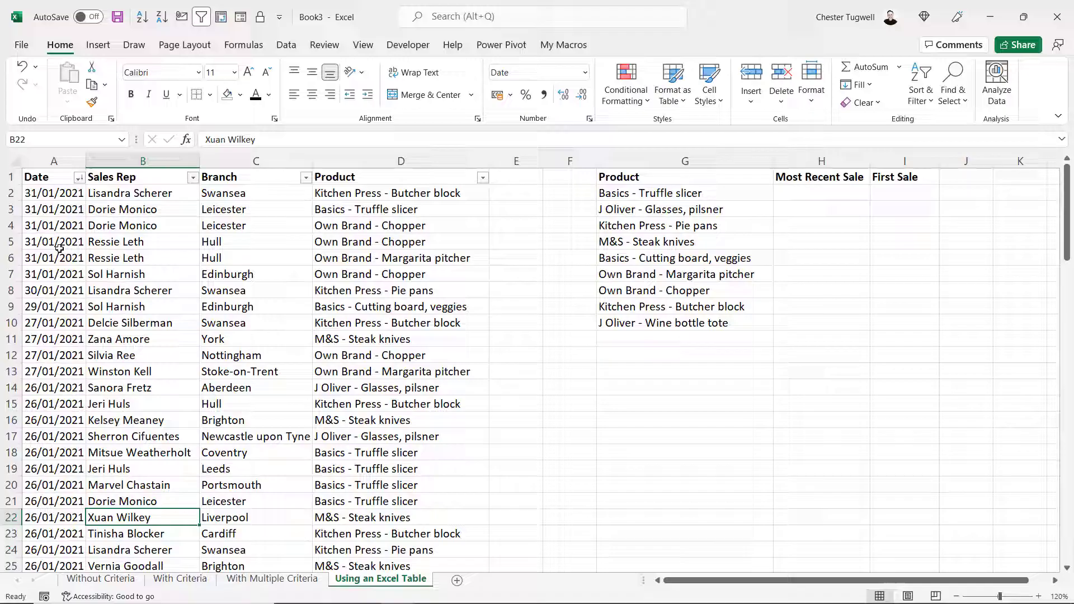
Step: Convert the sales data in $A$1:$D$101 into an Excel table with headers
click(172, 226)
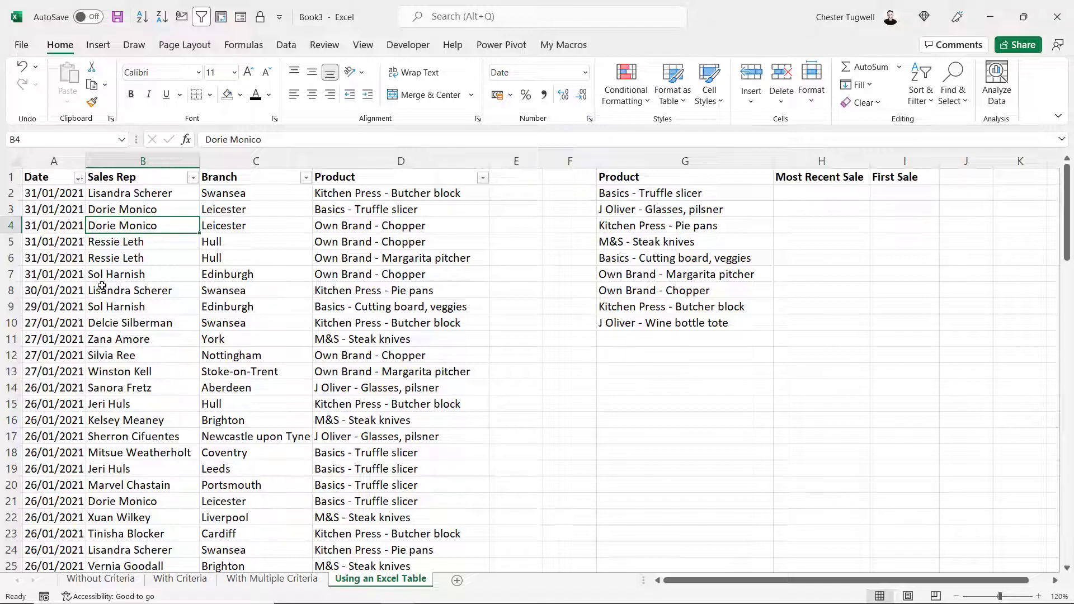
click(103, 47)
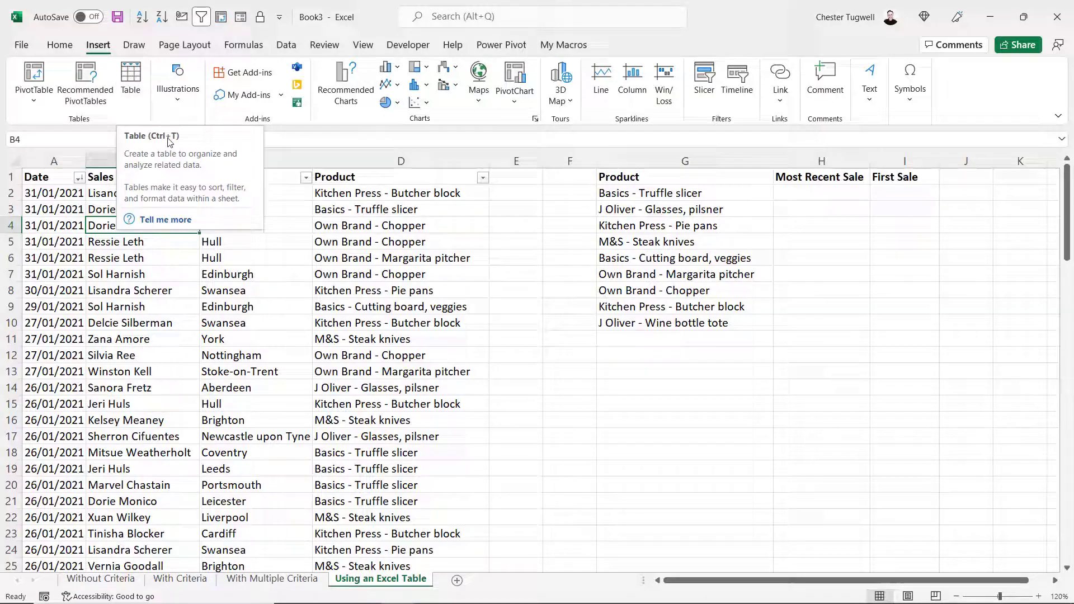
click(130, 78)
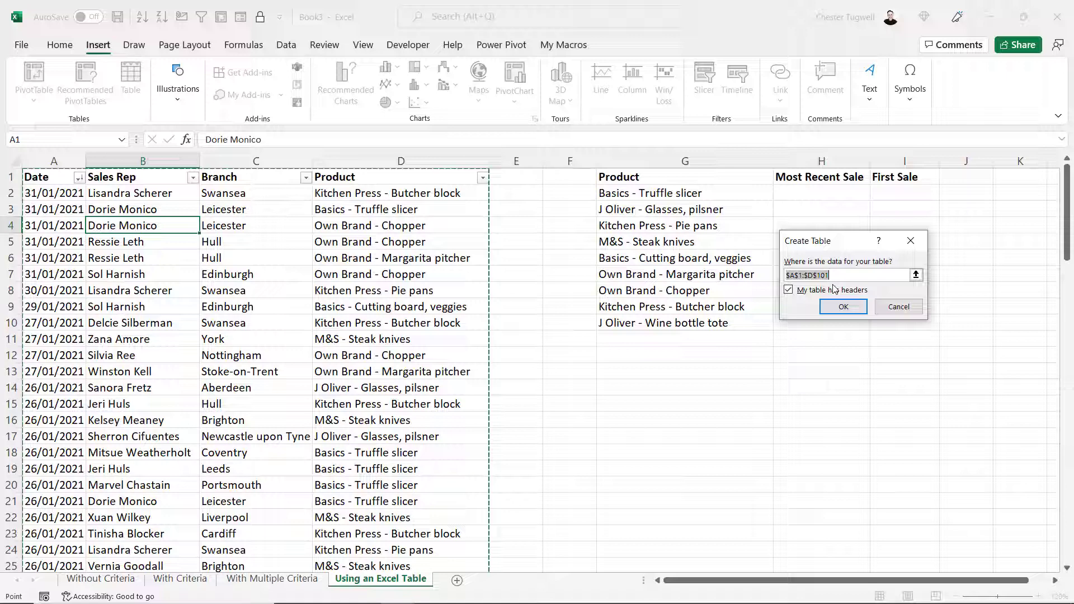
click(844, 308)
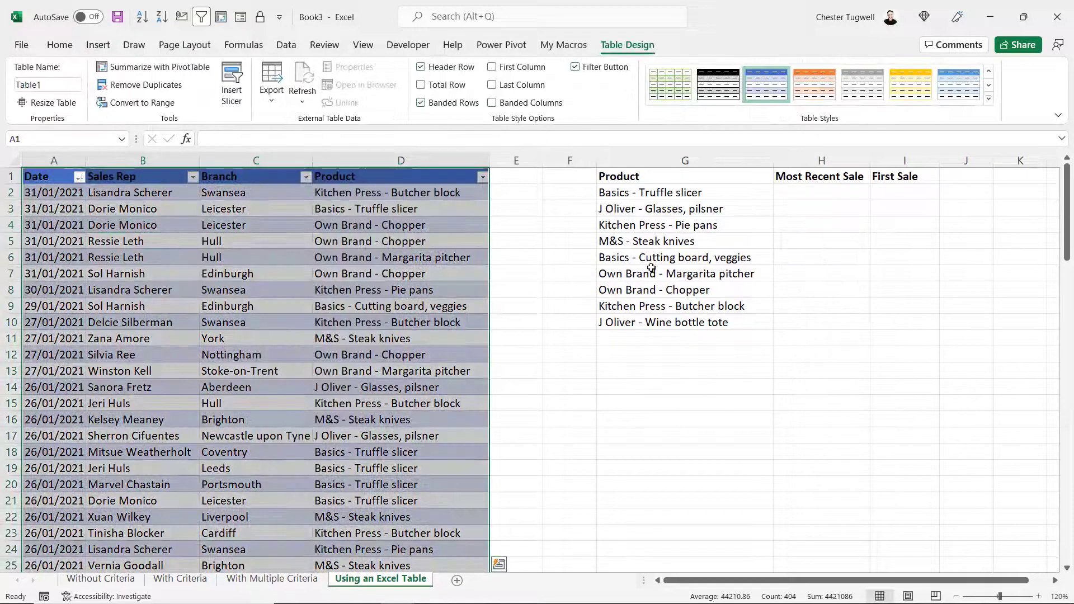
Step: Rename the new table to Sales
click(48, 86)
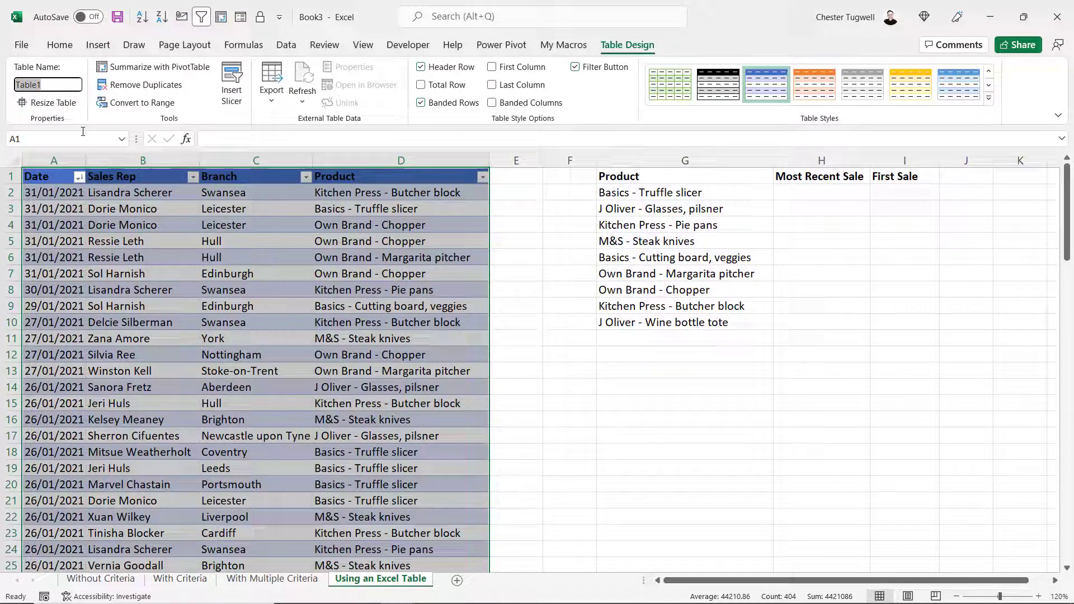
text(Sale)
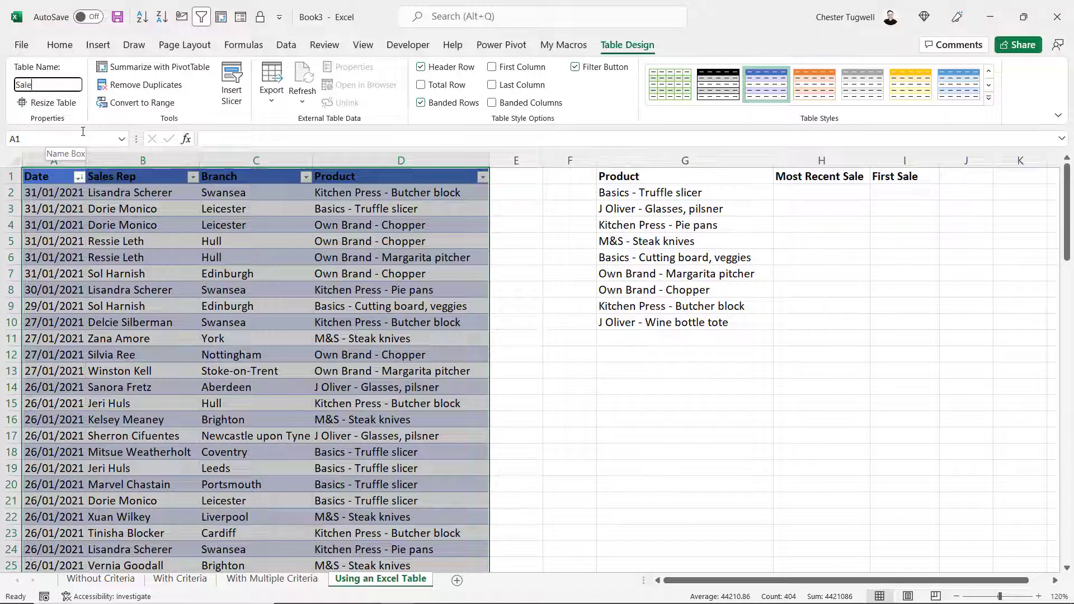
key(Return)
Step: Start a MAXIFS formula in H2 using Sales[Date] as the max range
click(821, 193)
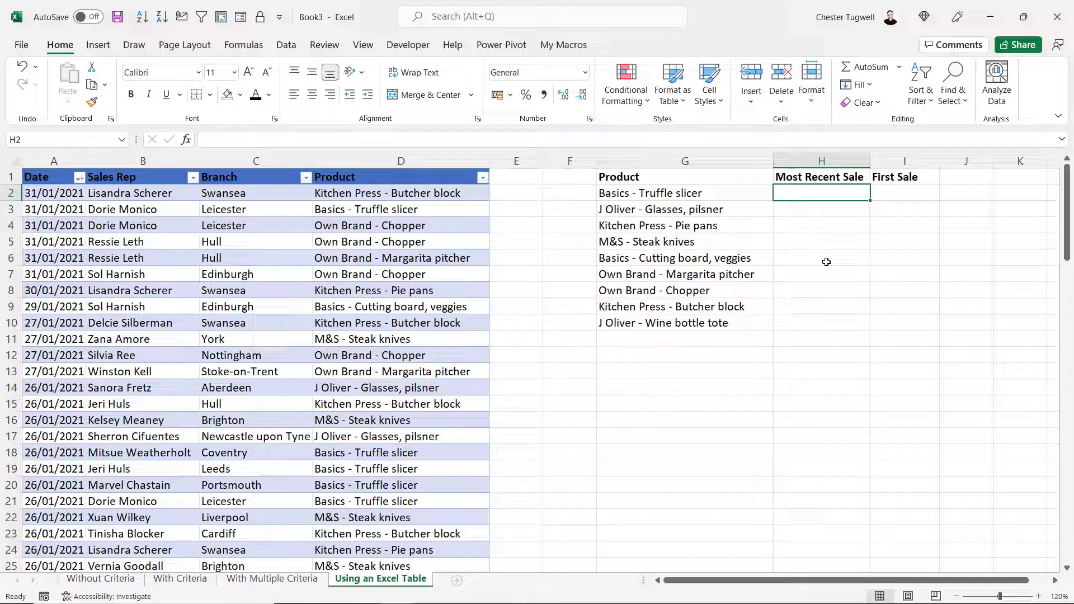
text(=maxi)
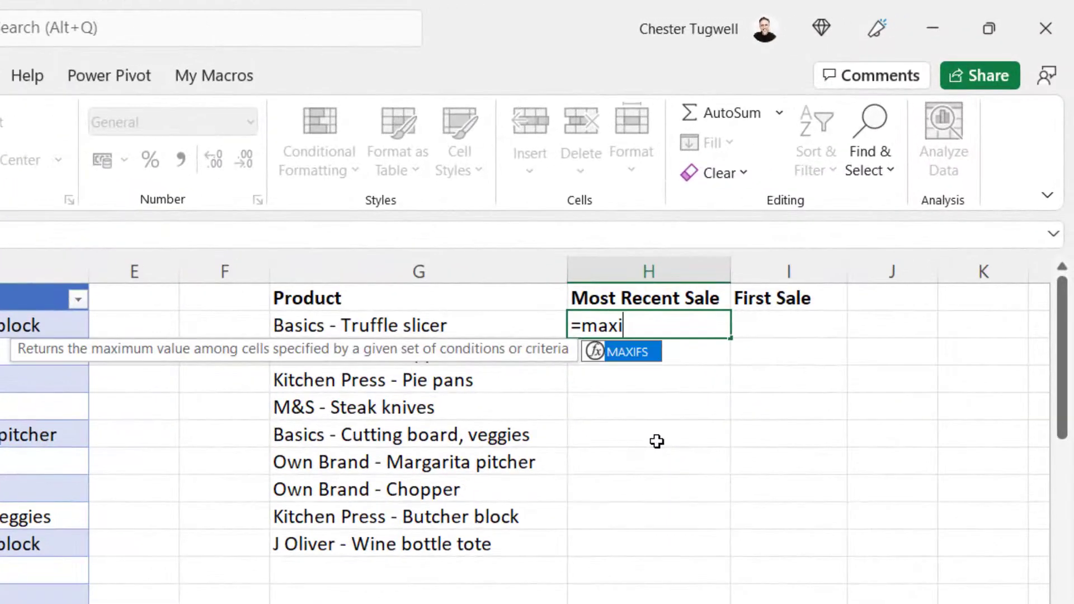
double_click(626, 352)
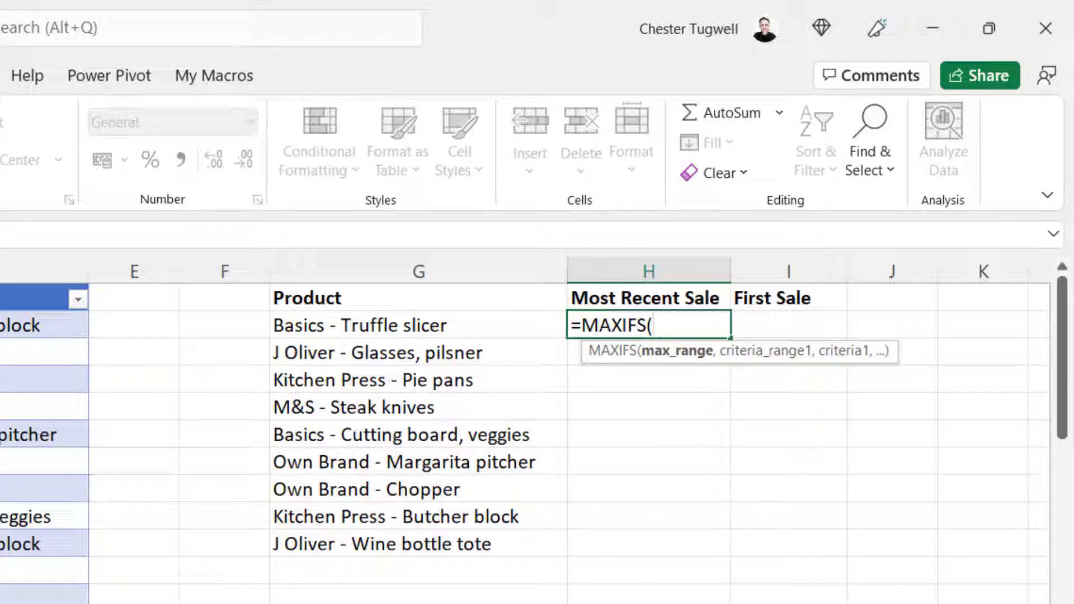
text(s)
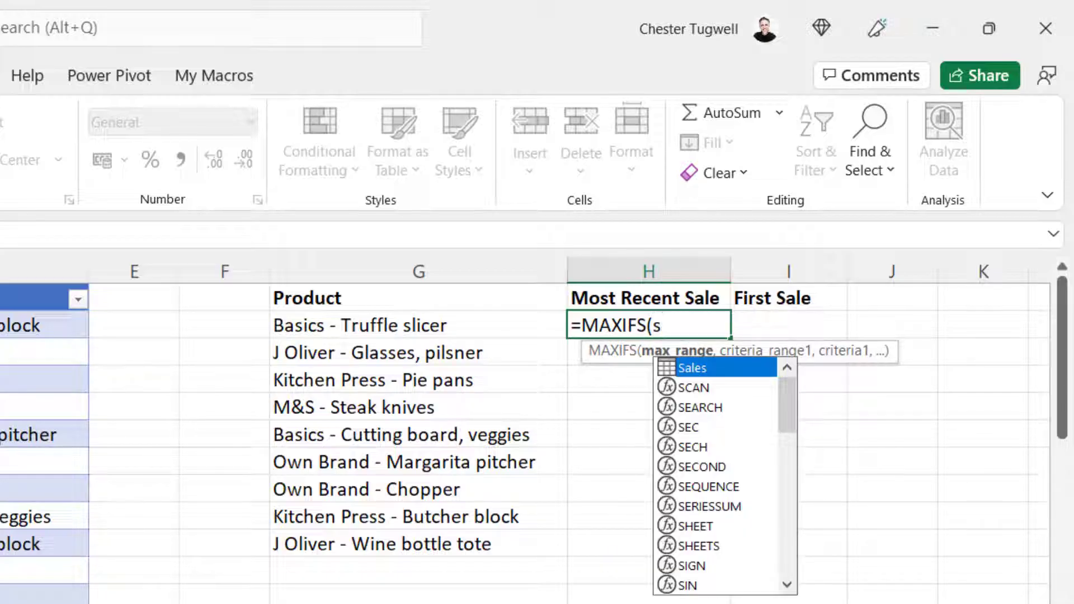
double_click(692, 369)
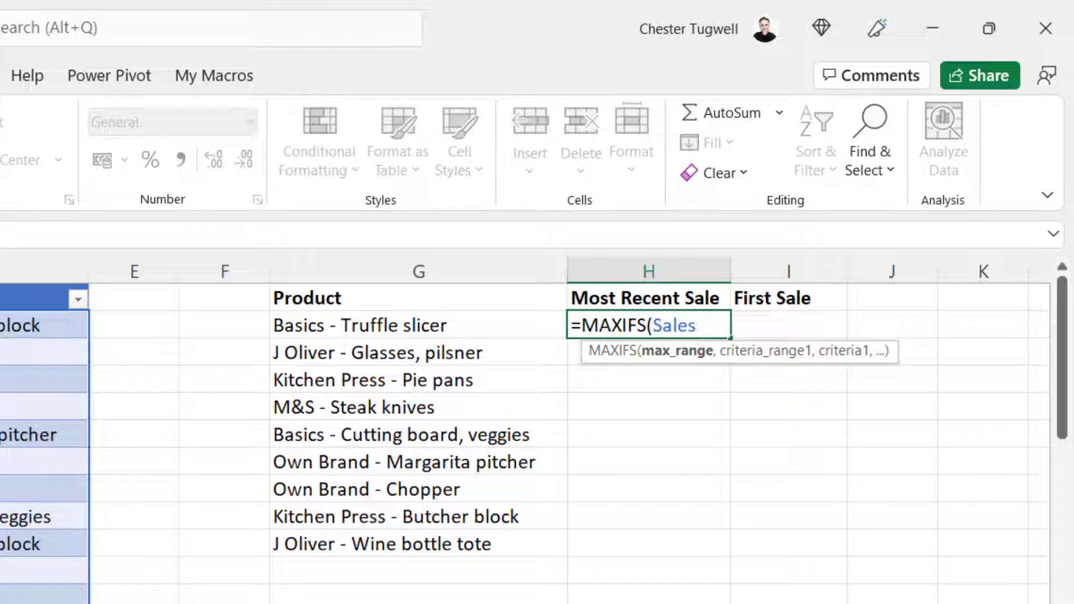
text([)
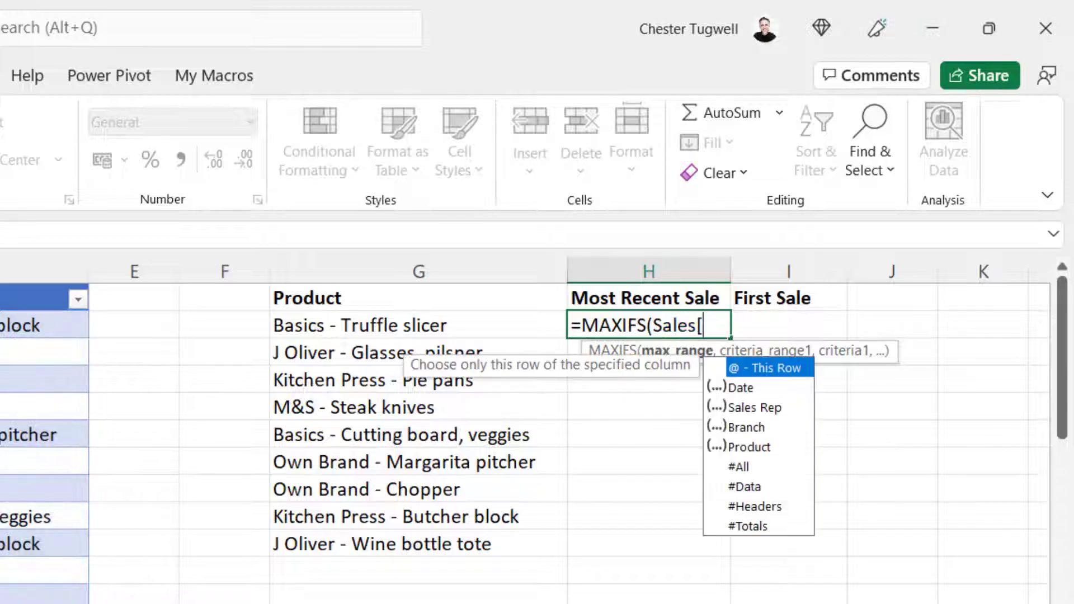
double_click(743, 388)
text(])
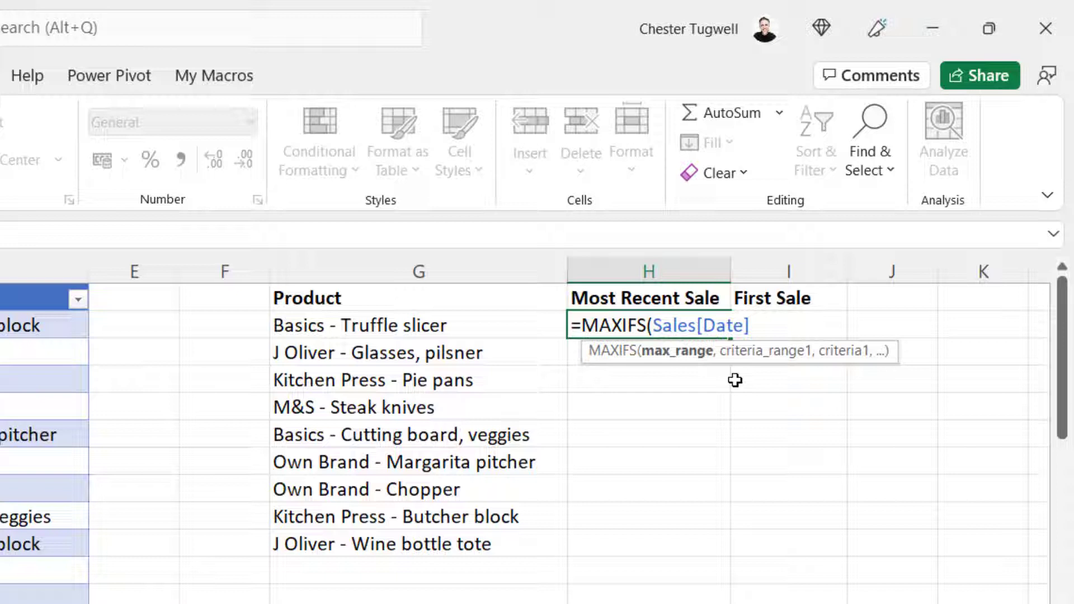
Step: Complete =MAXIFS(Sales[Date],Sales[Product],G2) with Sales[Product] and criterion G2
text(,)
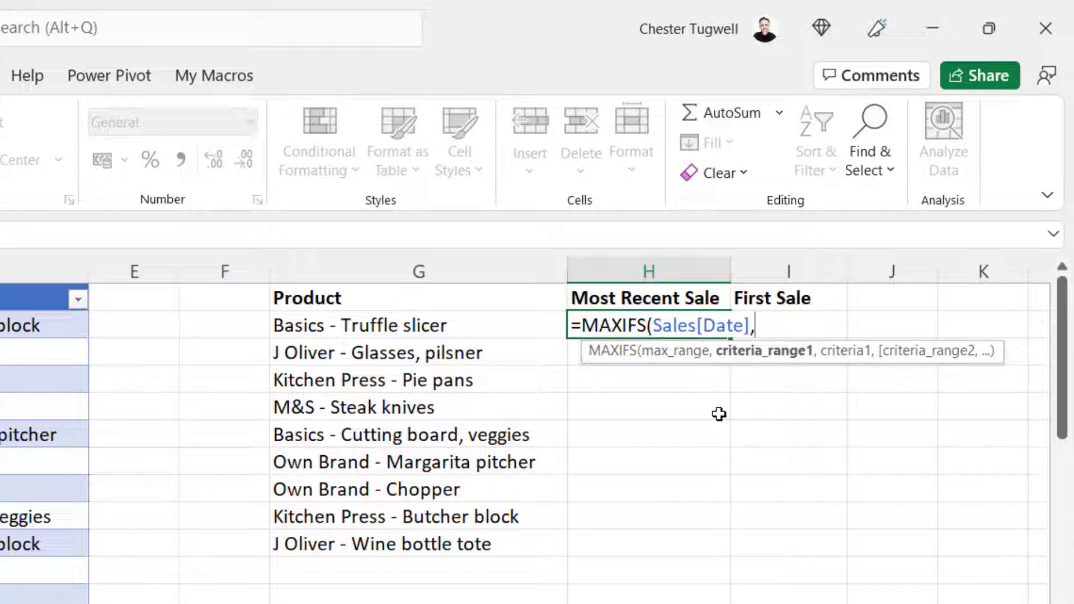
text(sa)
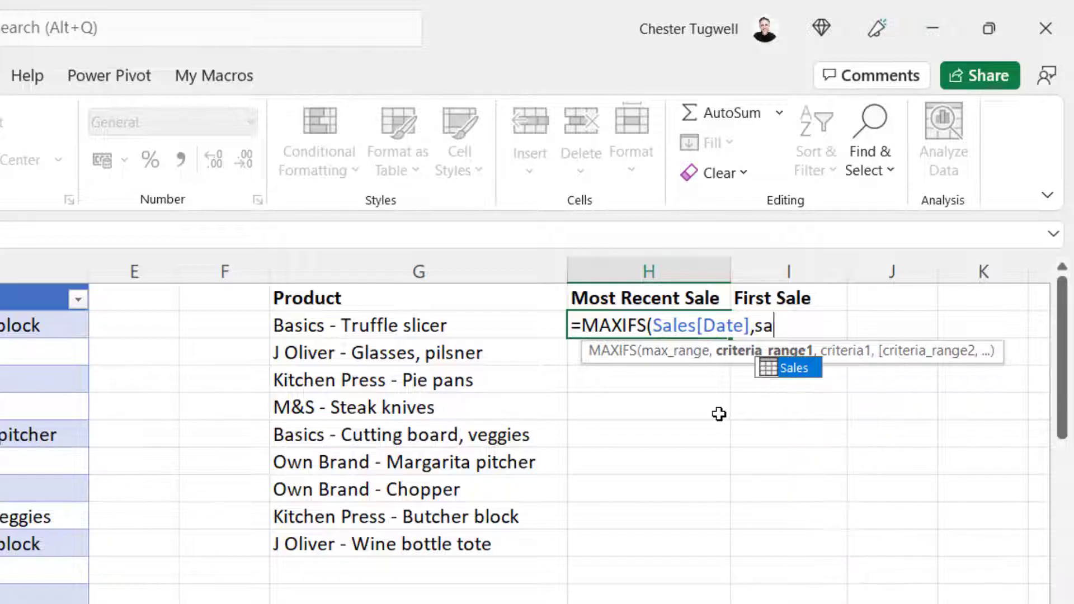
text(l)
double_click(794, 367)
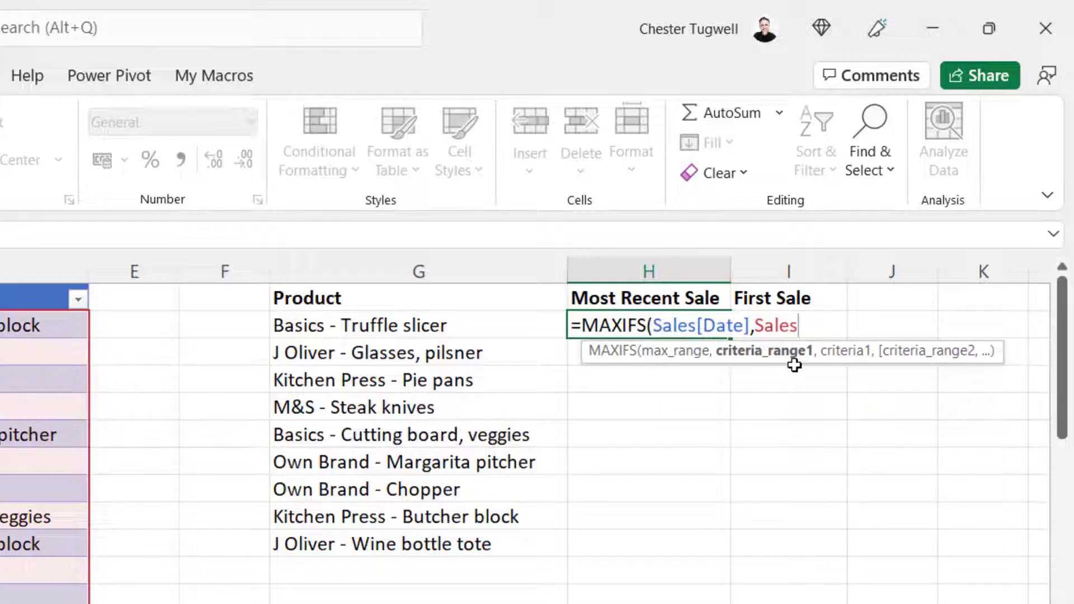
text([)
double_click(846, 450)
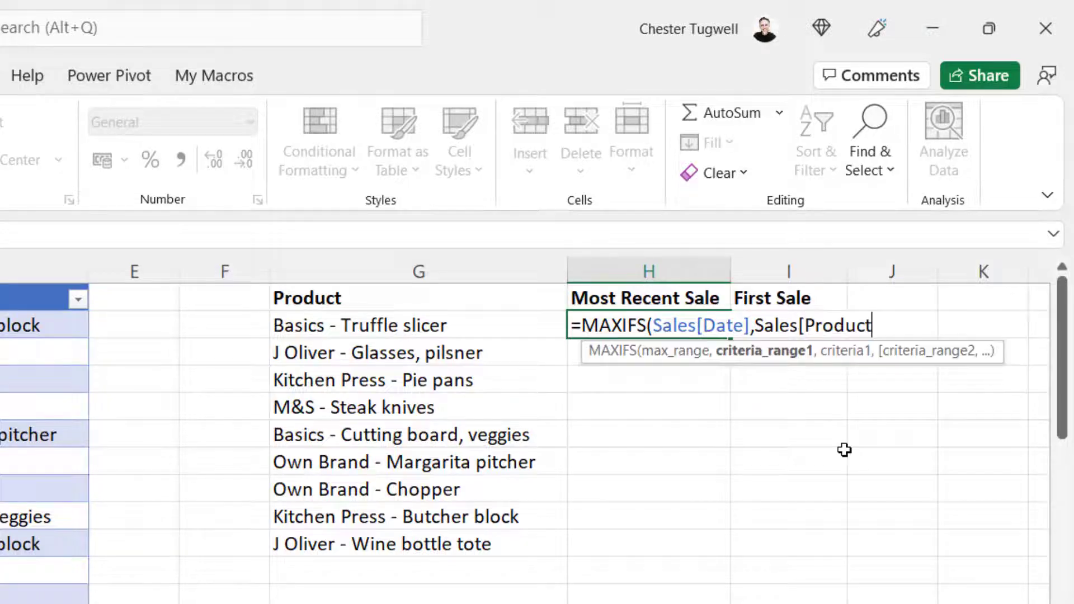
text(])
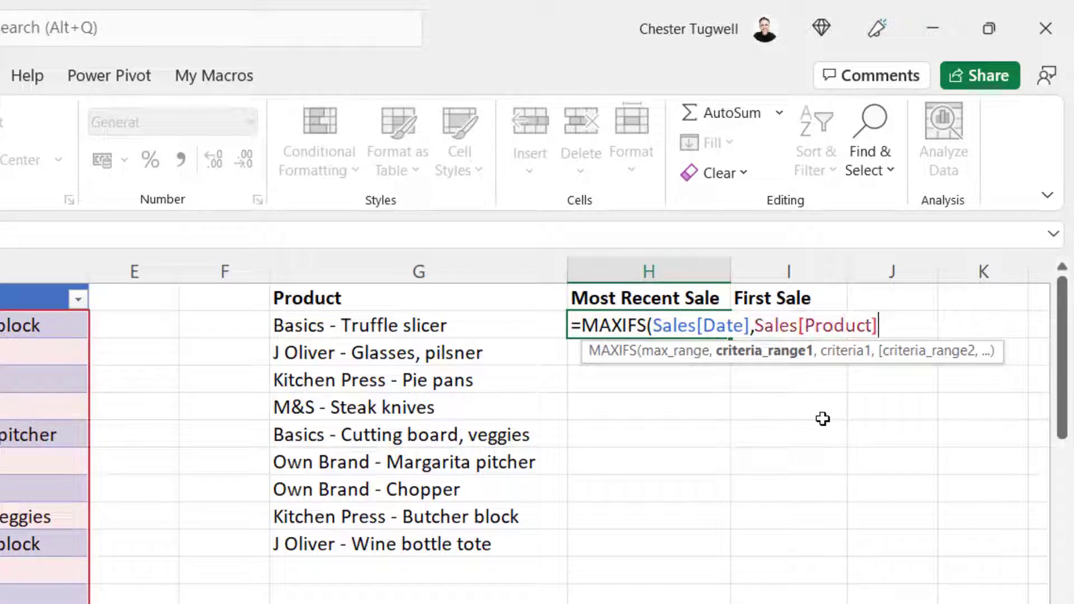
text(,)
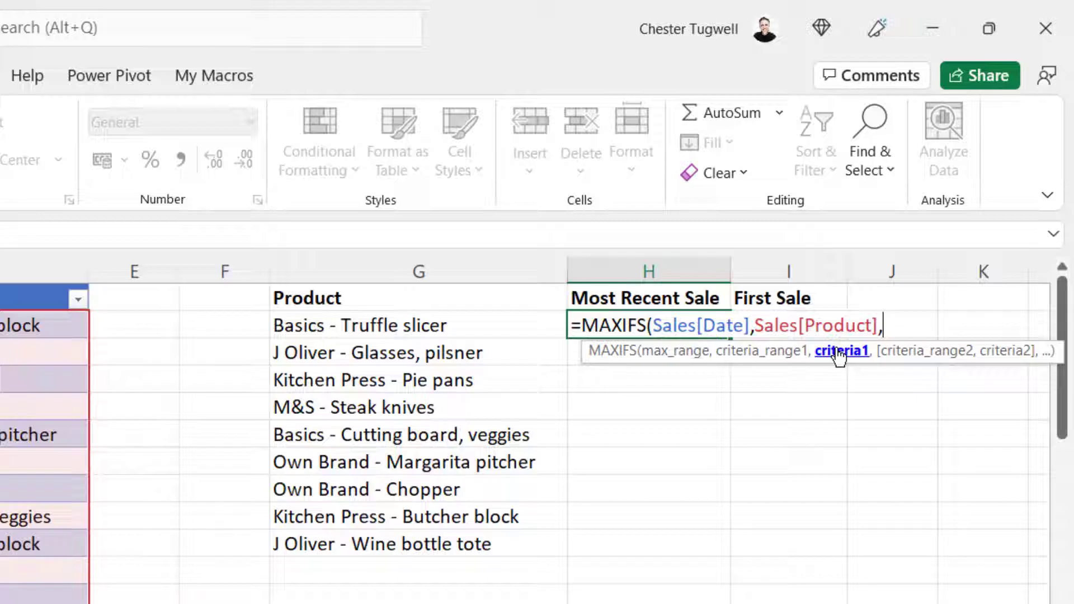
click(330, 325)
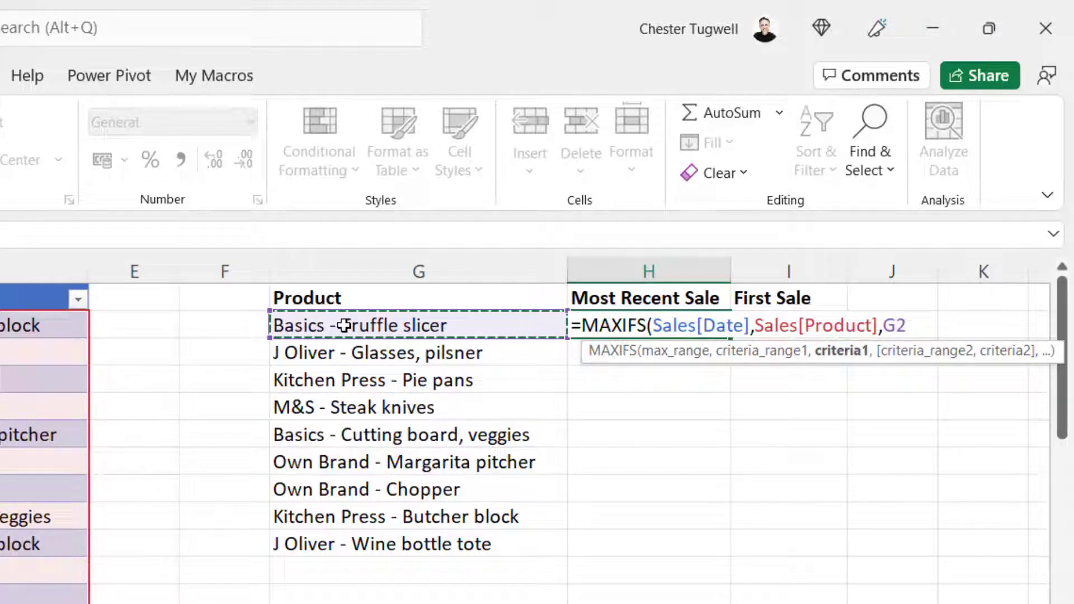
text())
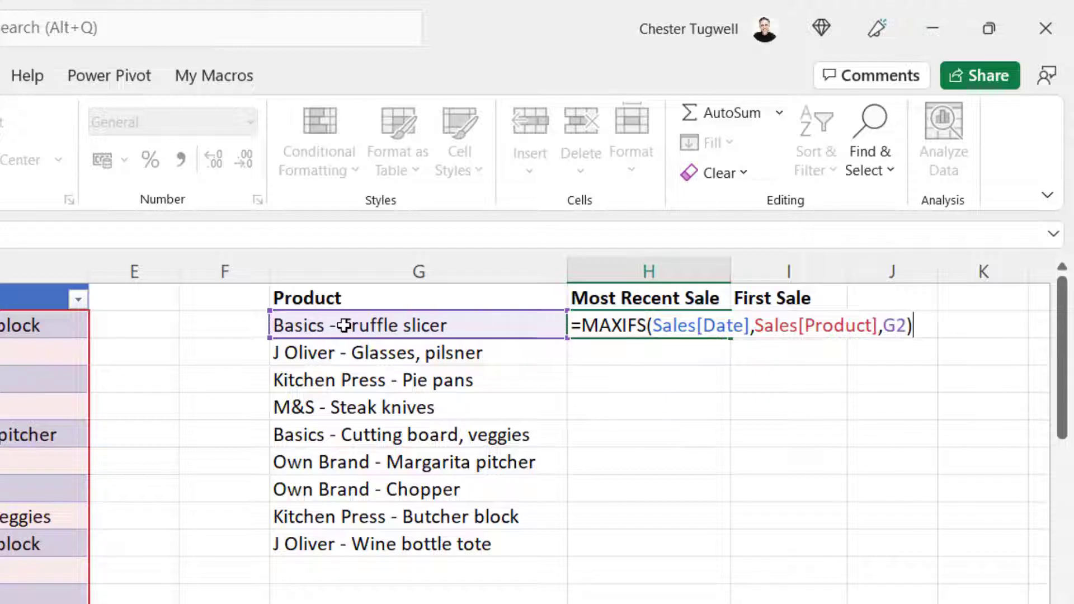
key(Return)
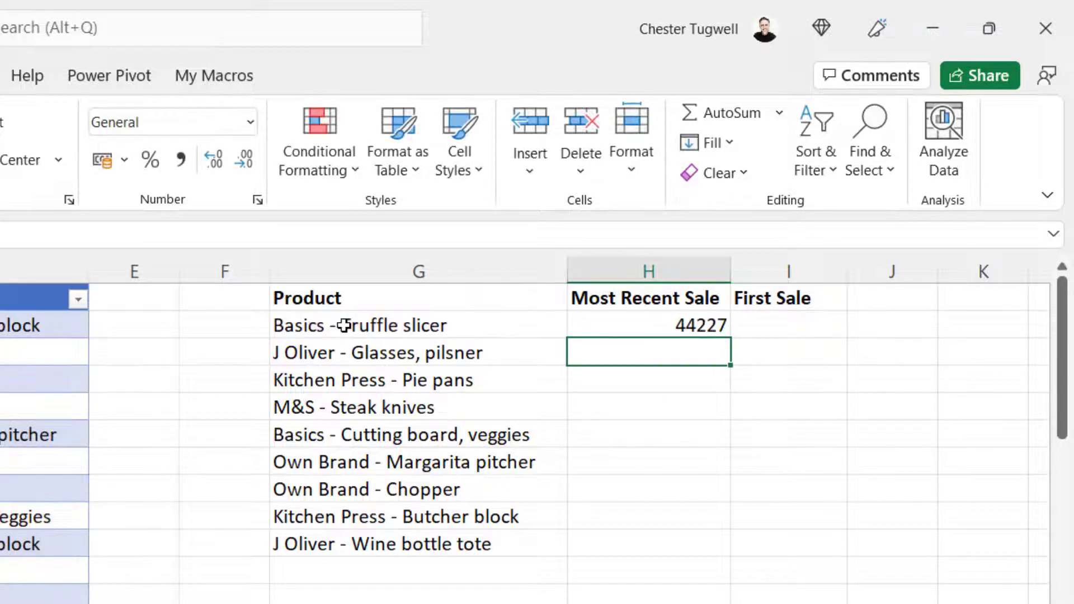
Step: Format H2 as Short Date and copy the formula down for all nine products
click(651, 325)
click(251, 128)
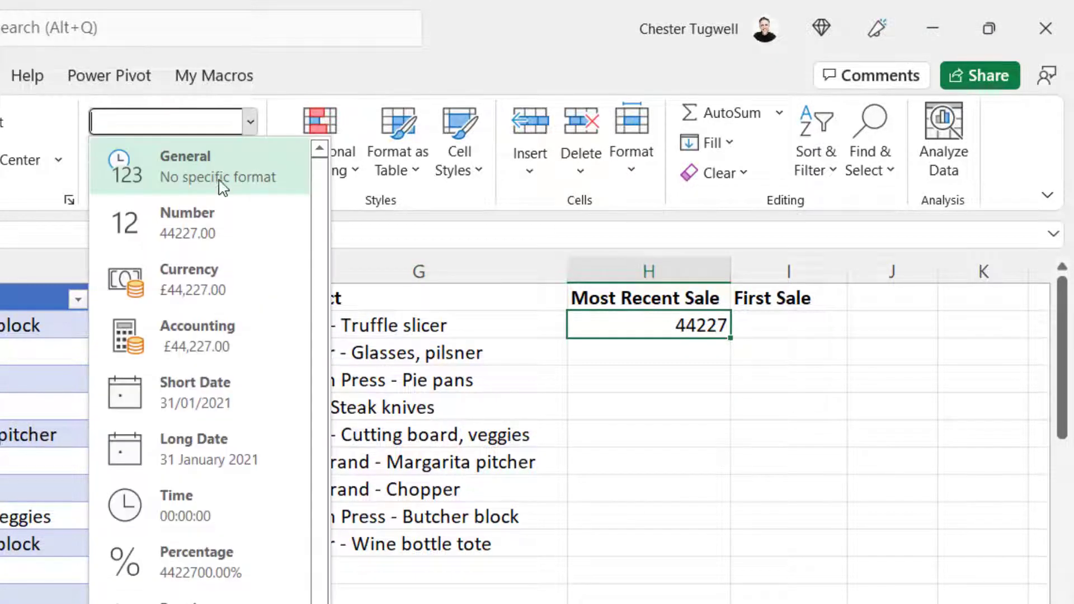
click(189, 381)
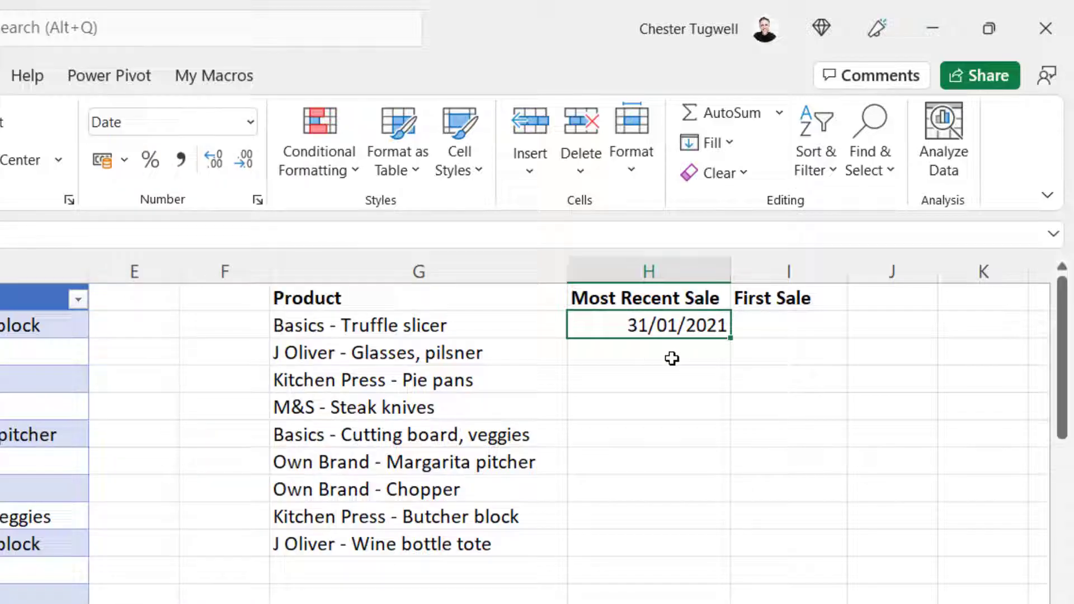
double_click(731, 338)
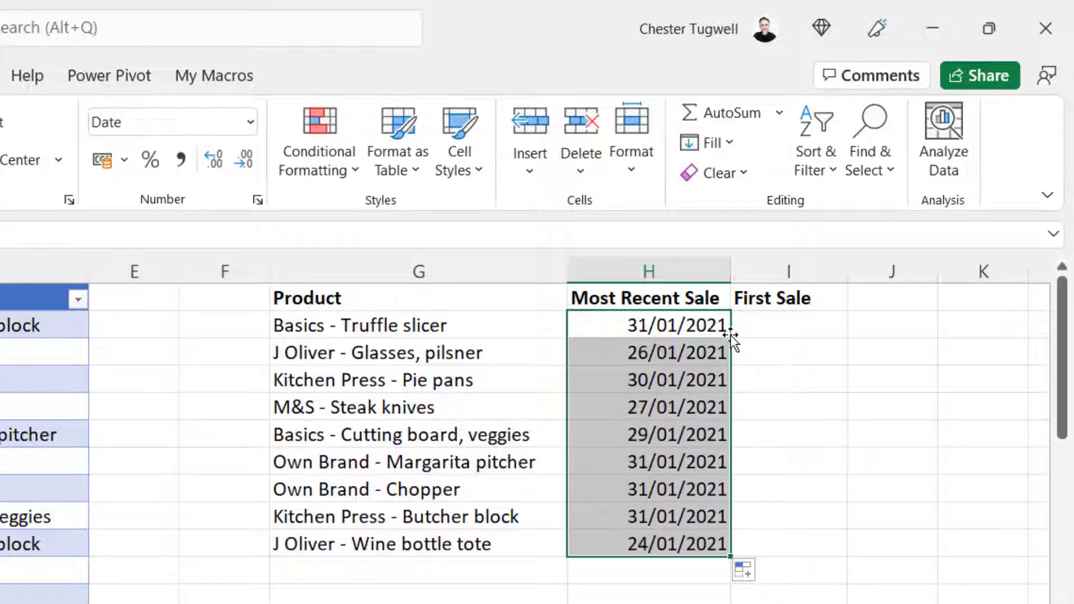
click(744, 330)
Step: Start a MINIFS formula in I2 using Sales[Date] as the min range
text(=)
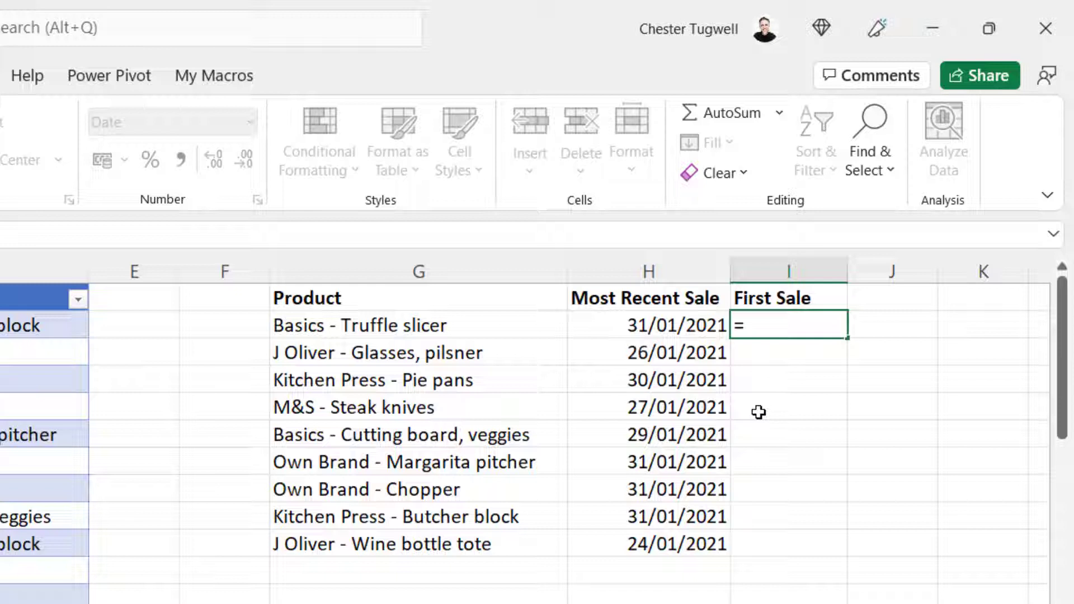
text(min)
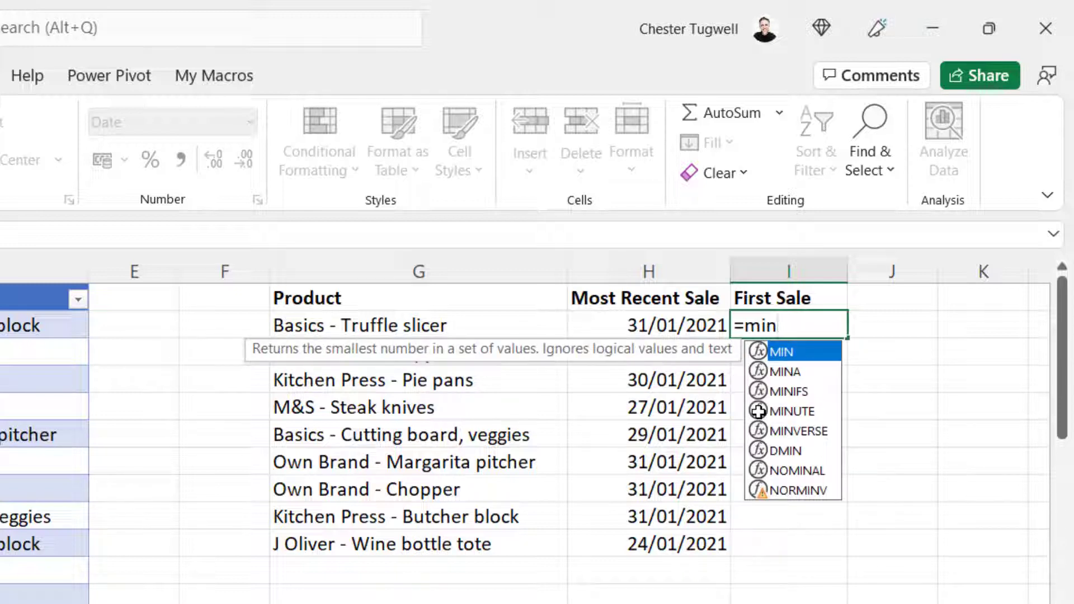
double_click(799, 391)
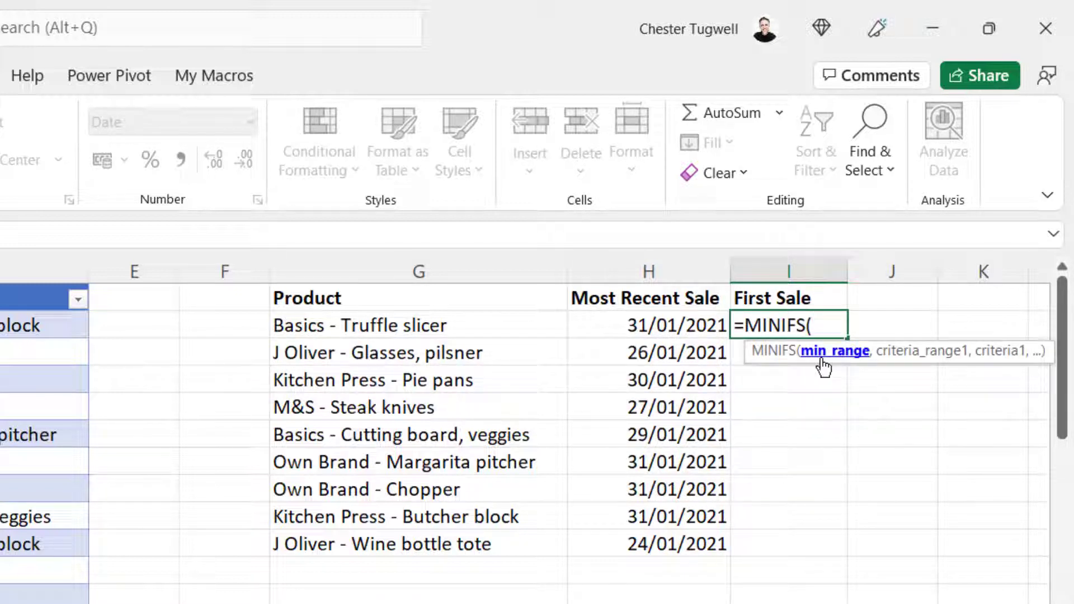
text(s)
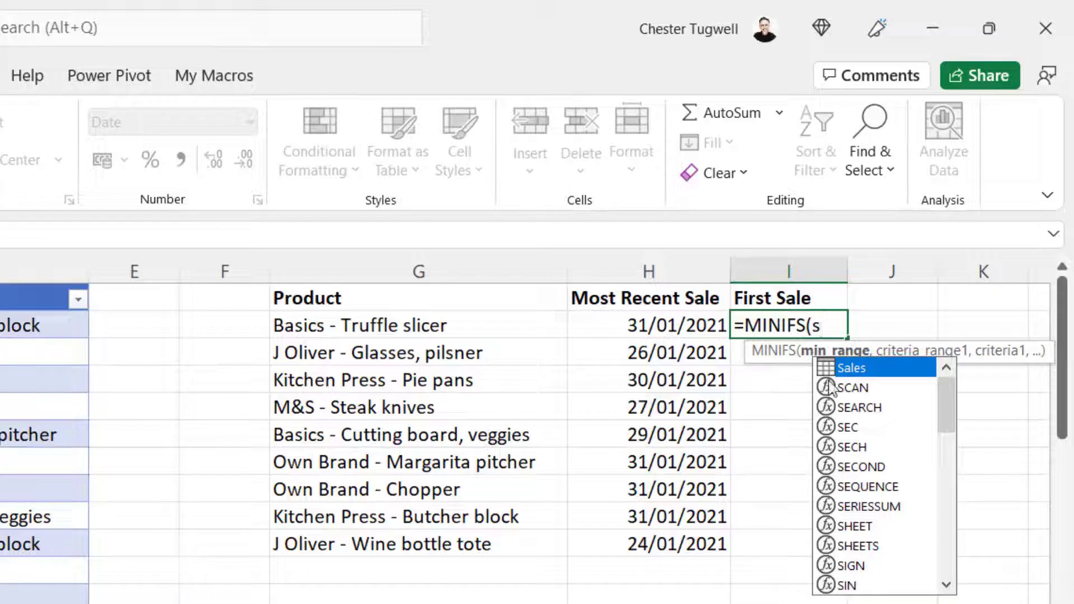
double_click(844, 367)
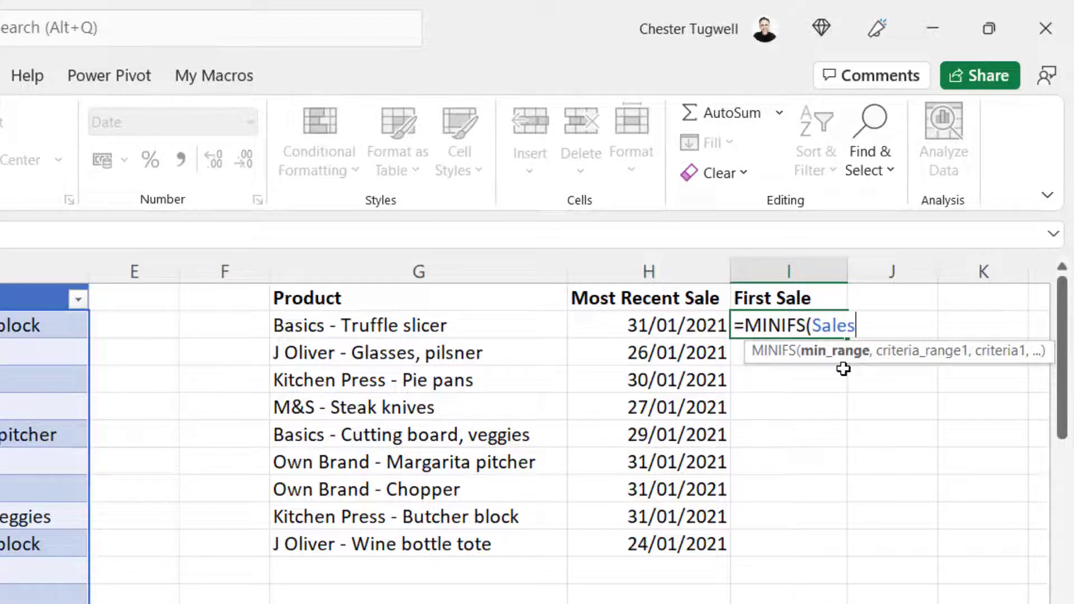
text([)
double_click(903, 386)
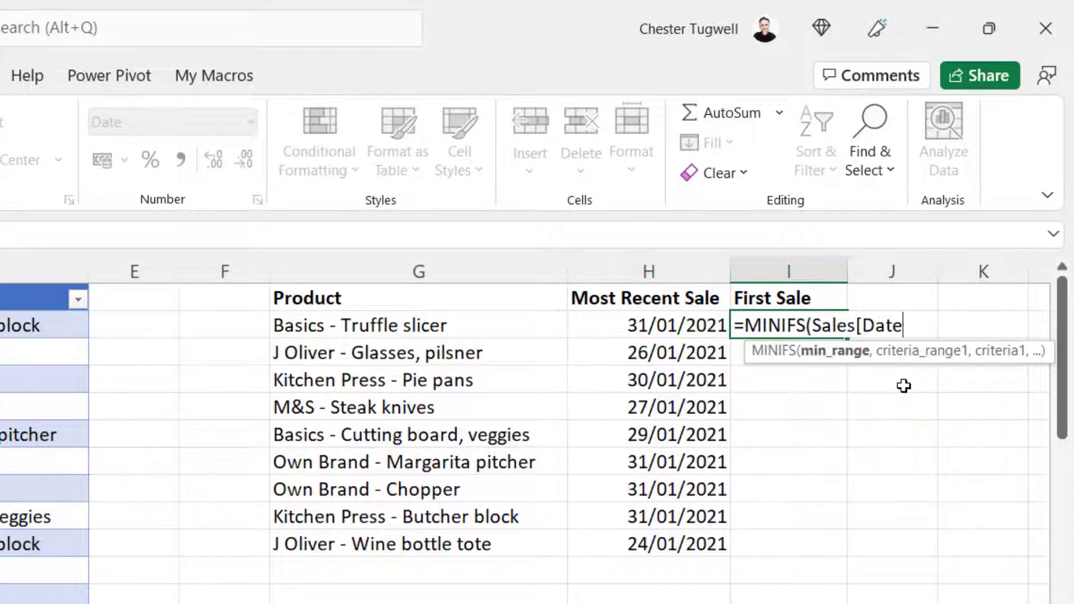
text(],)
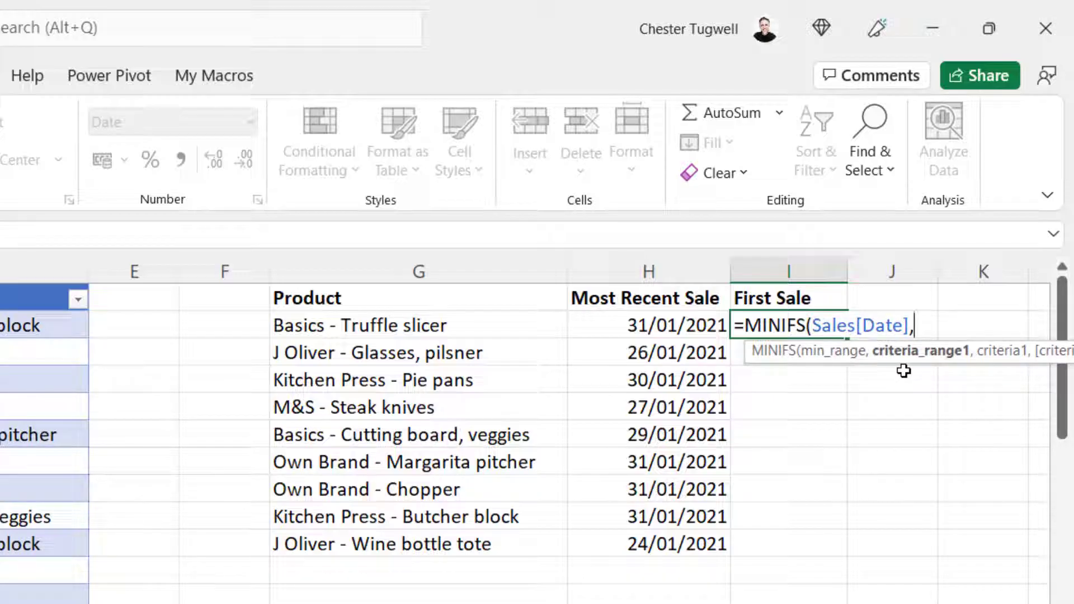
text(Sales)
Step: Complete =MINIFS(Sales[Date],Sales[Product],G2) with Sales[Product] and criterion G2
double_click(951, 368)
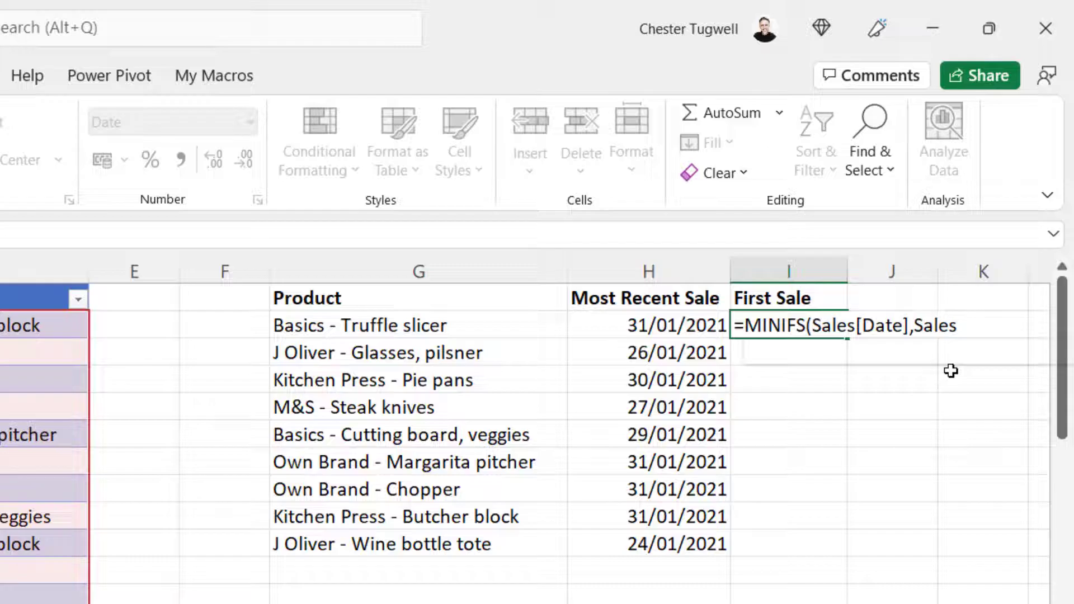
text([)
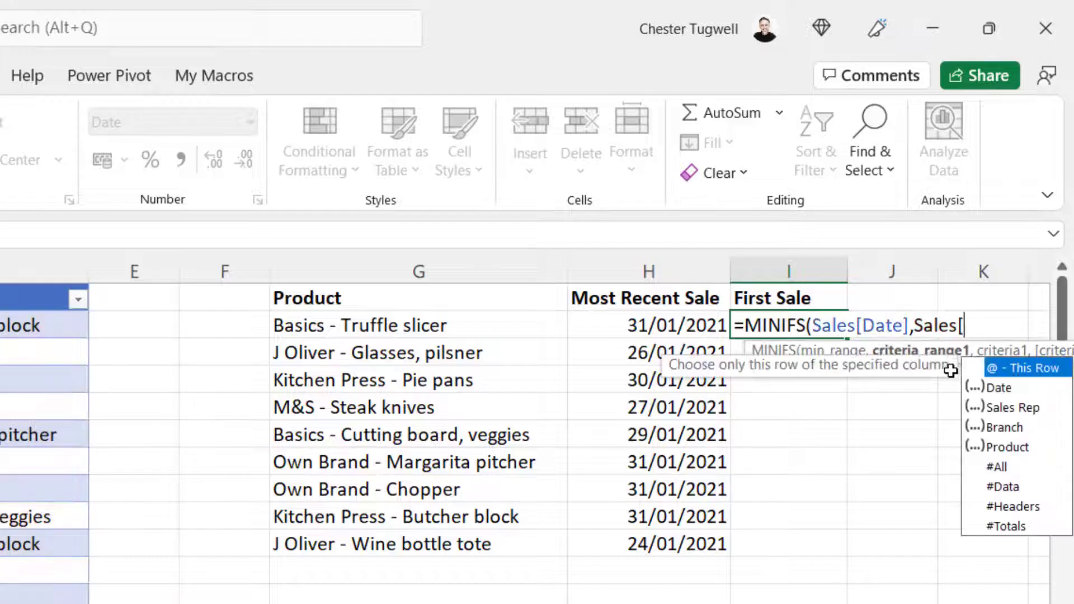
double_click(998, 447)
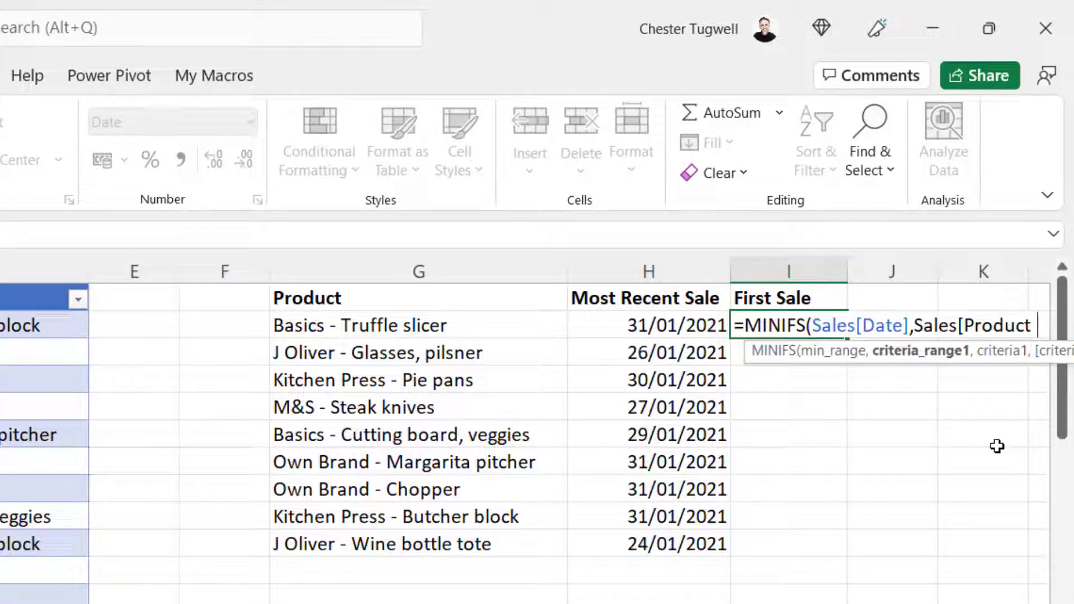
text(],)
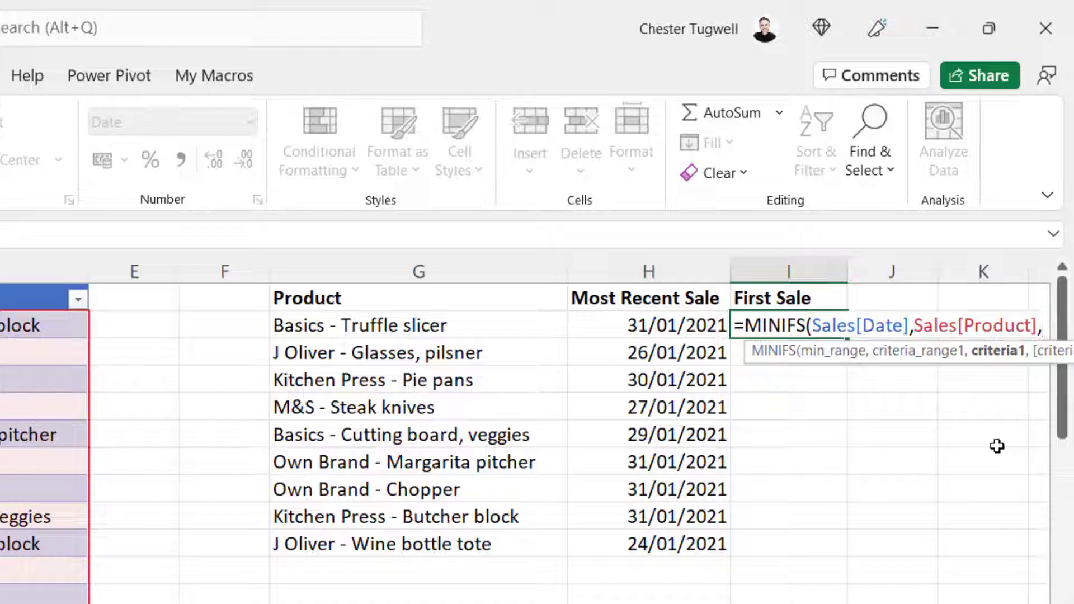
click(355, 327)
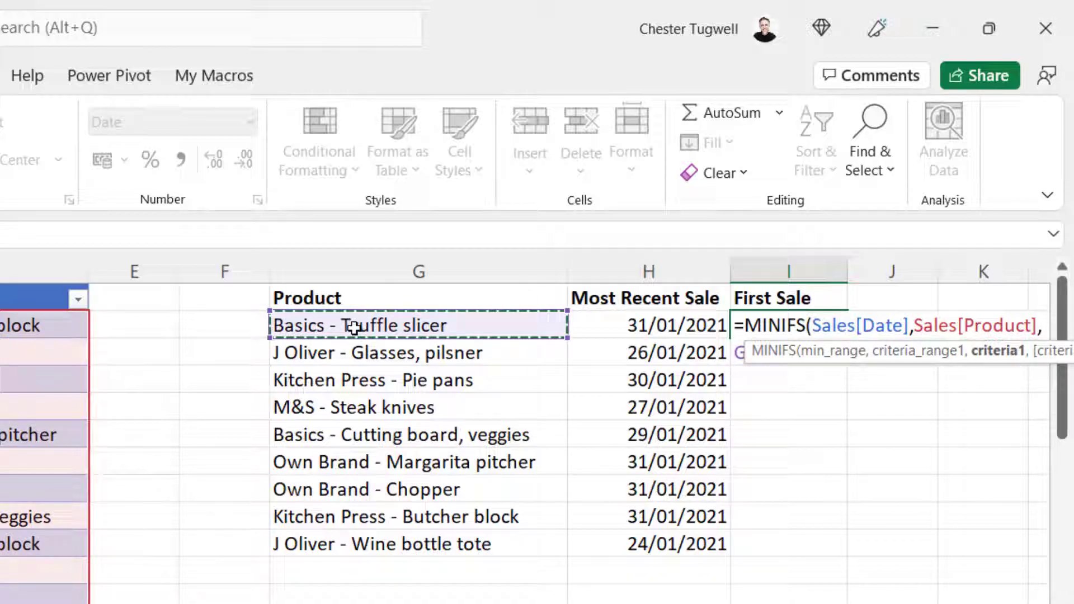
drag(772, 354, 773, 422)
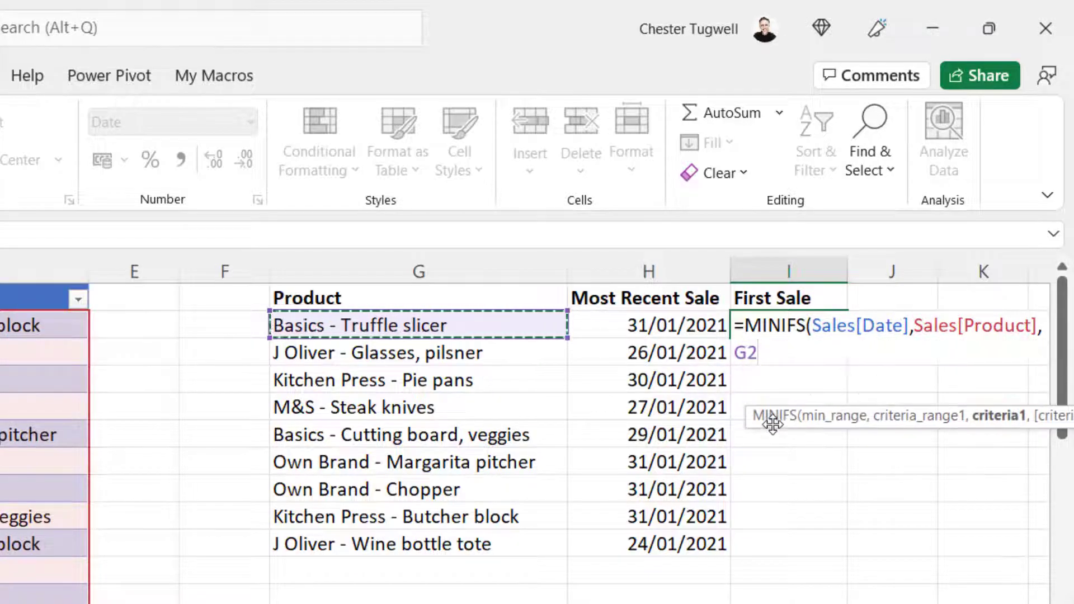
text())
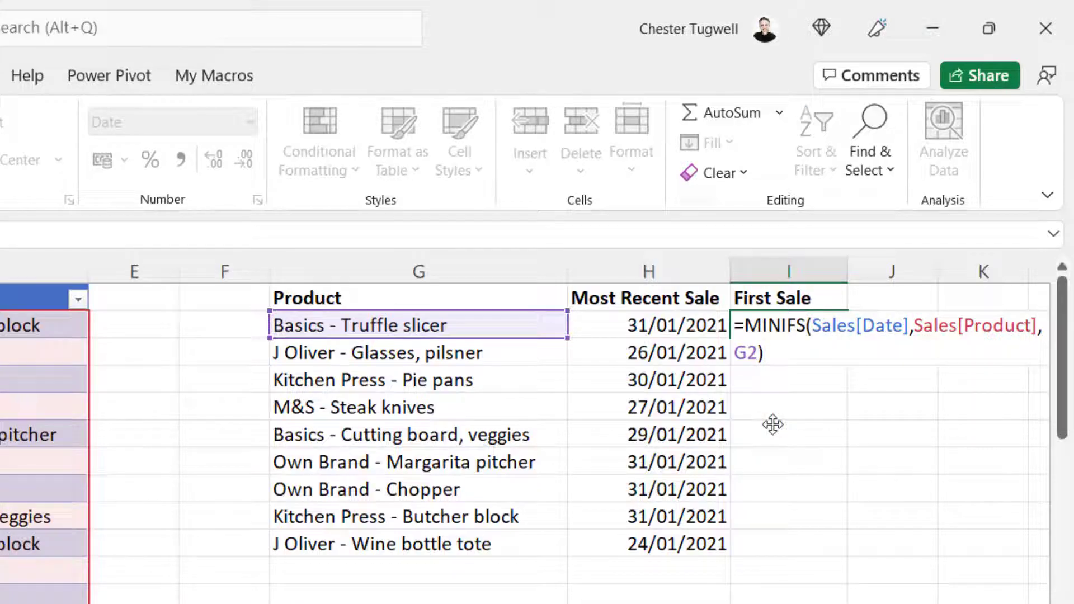
key(Return)
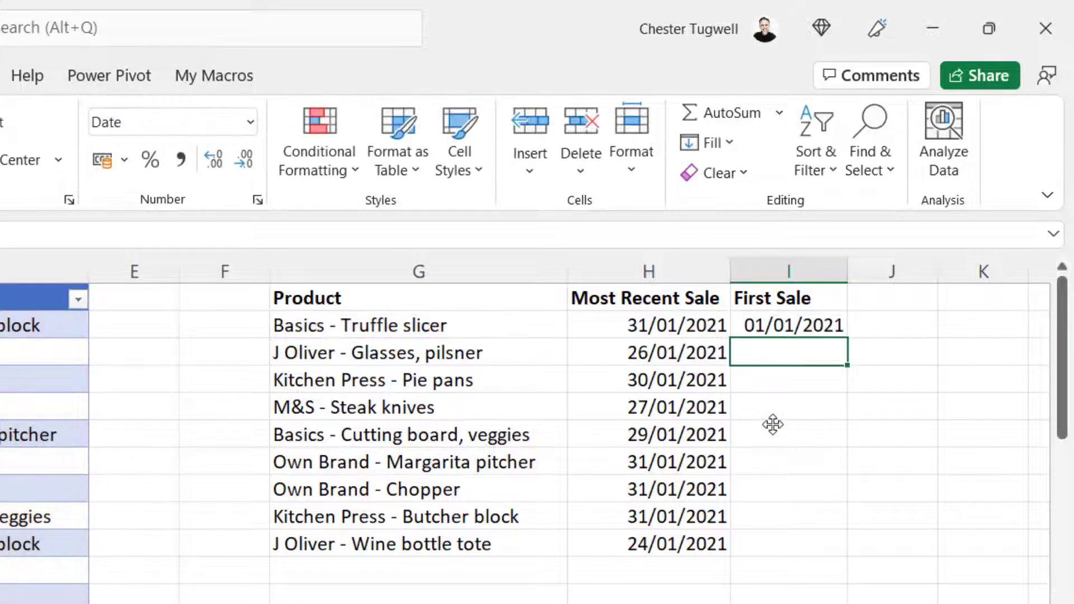
Step: Format I2 as Short Date and fill the formula down for all nine products
click(772, 325)
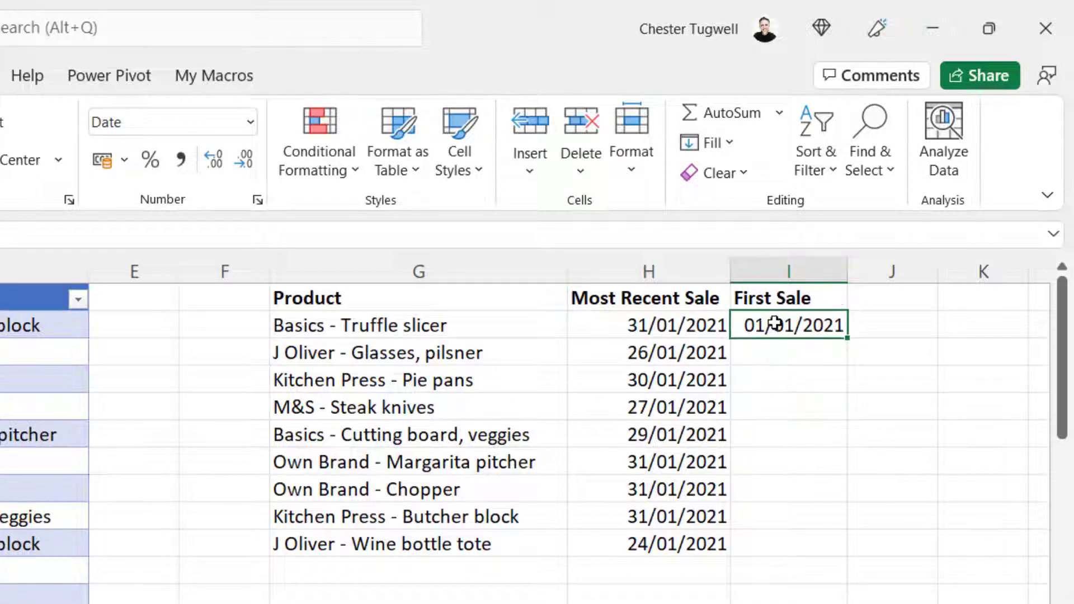
click(249, 122)
click(227, 180)
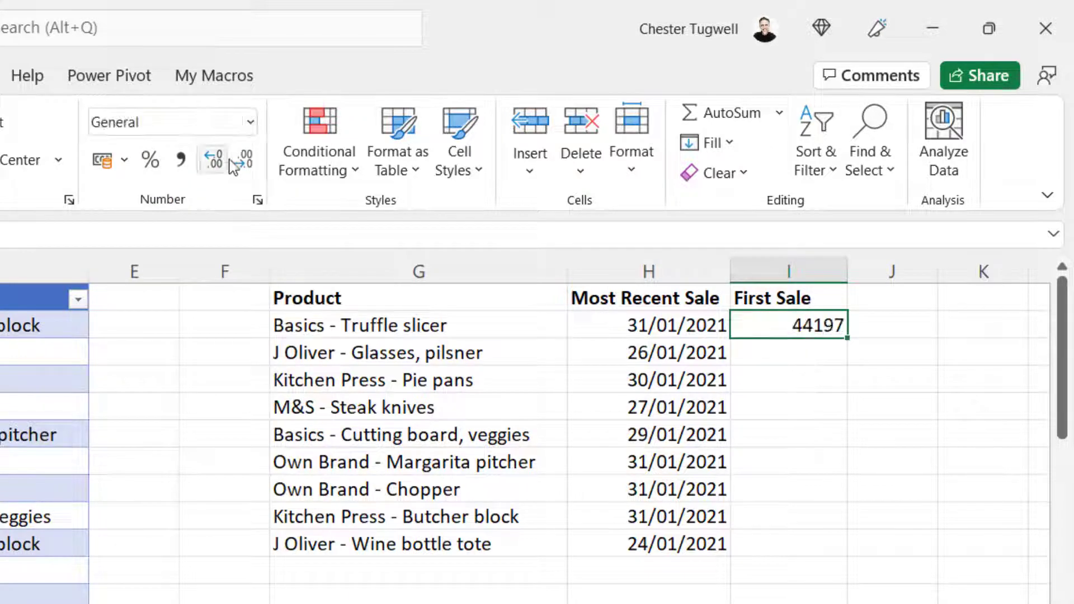
click(252, 121)
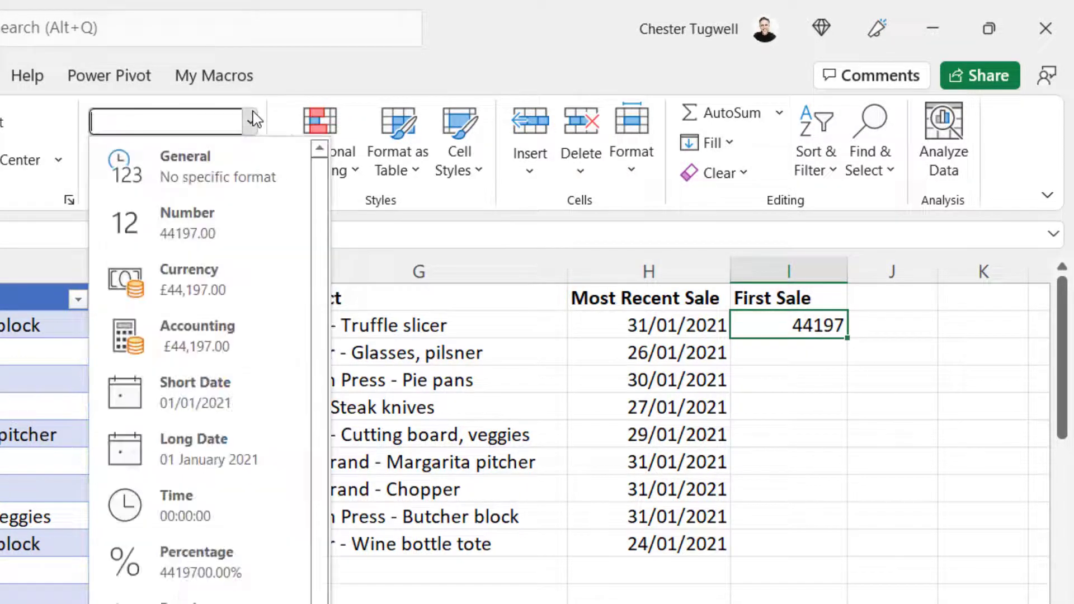
click(216, 402)
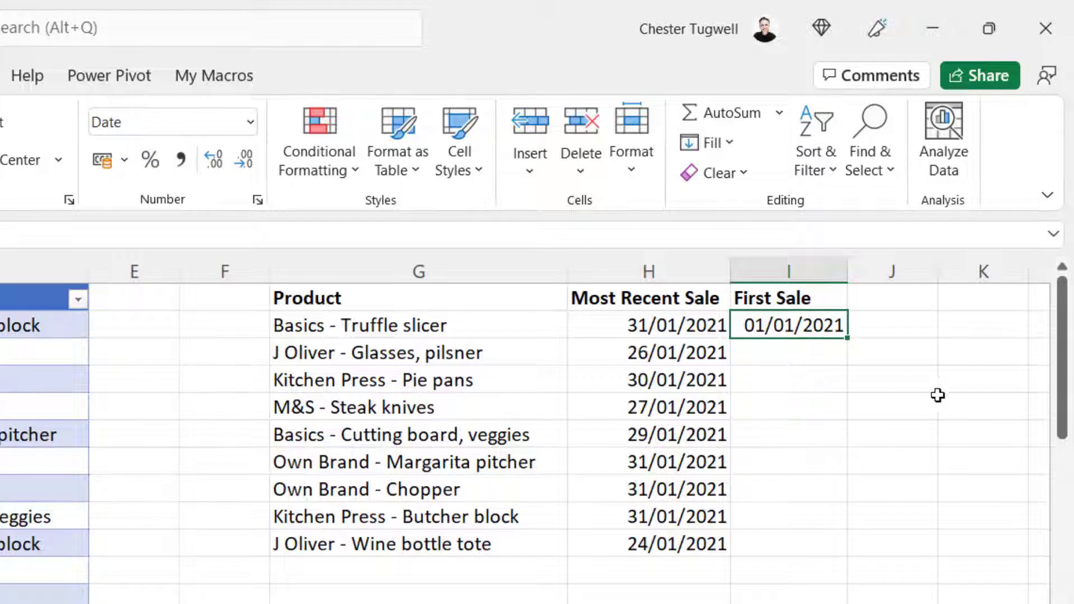
double_click(849, 339)
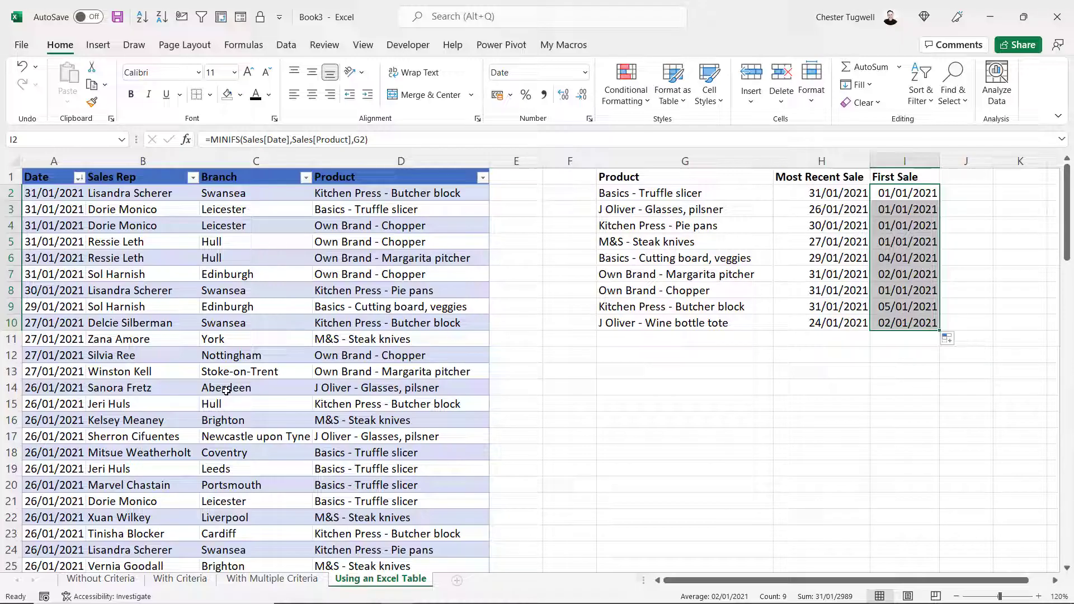
Step: Copy 'Basics - Truffle slicer' from G2 into the Product cell D102 below the Sales table
click(638, 196)
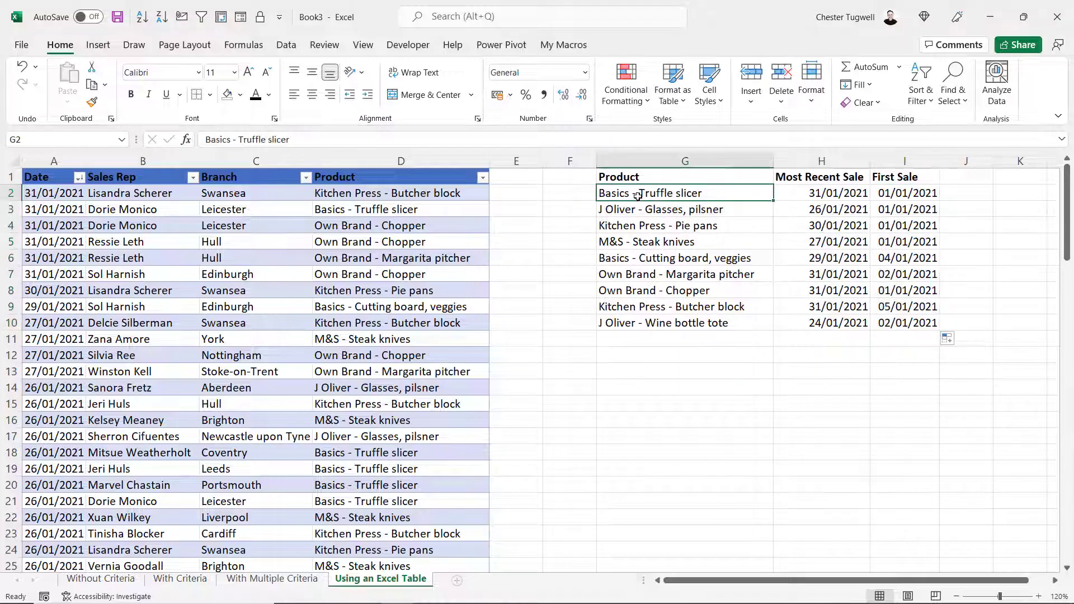
key(ctrl+c)
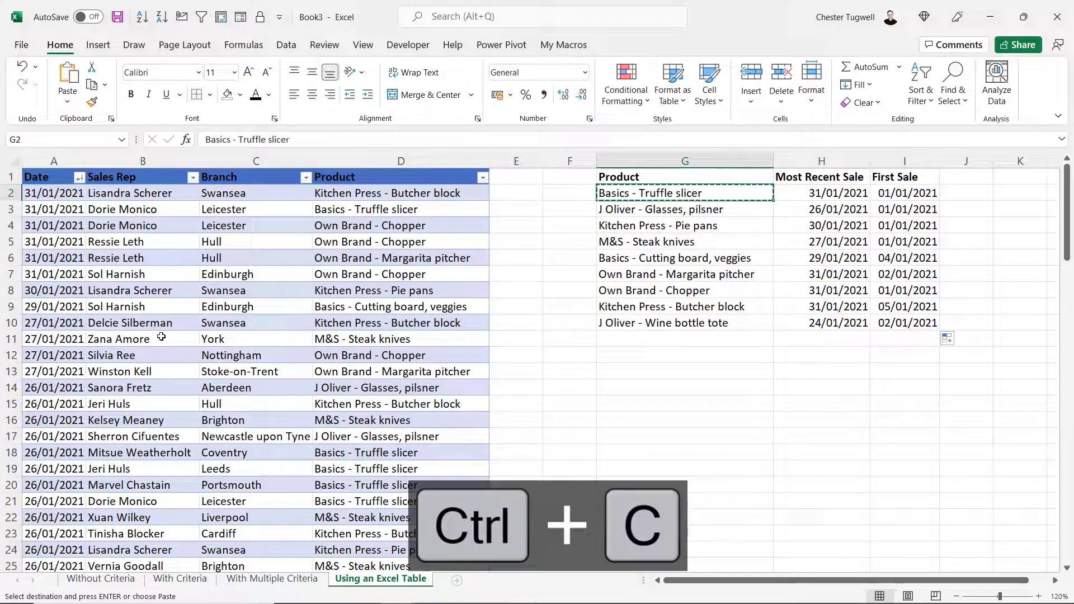
scroll(173, 365, down, 8)
click(173, 365)
key(ctrl+Down)
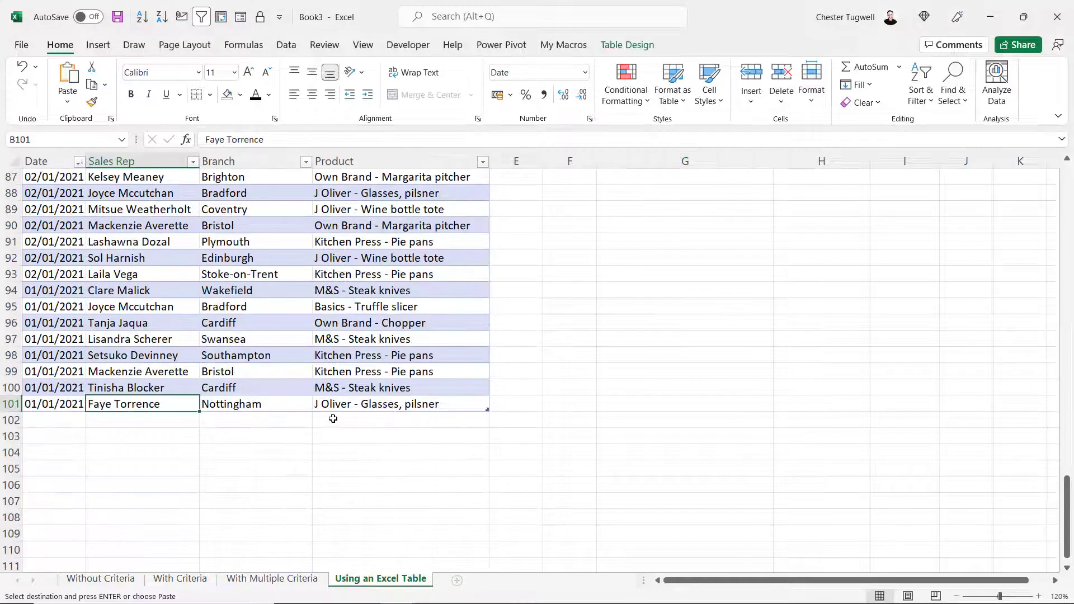
click(334, 419)
key(ctrl+v)
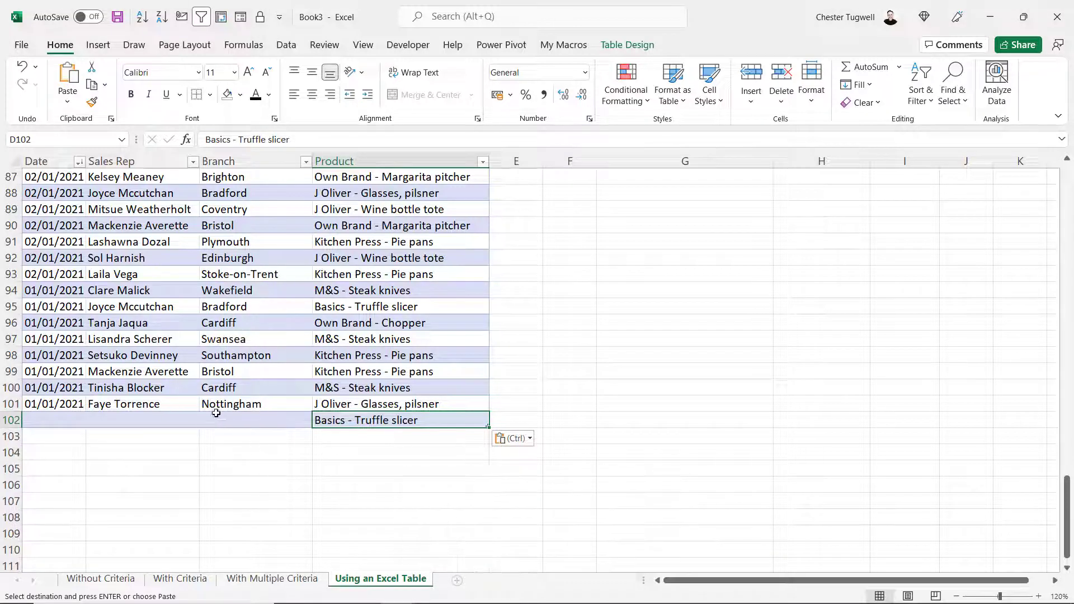
Step: Enter the date 02/03/2022 in A102 for the new sale
click(39, 420)
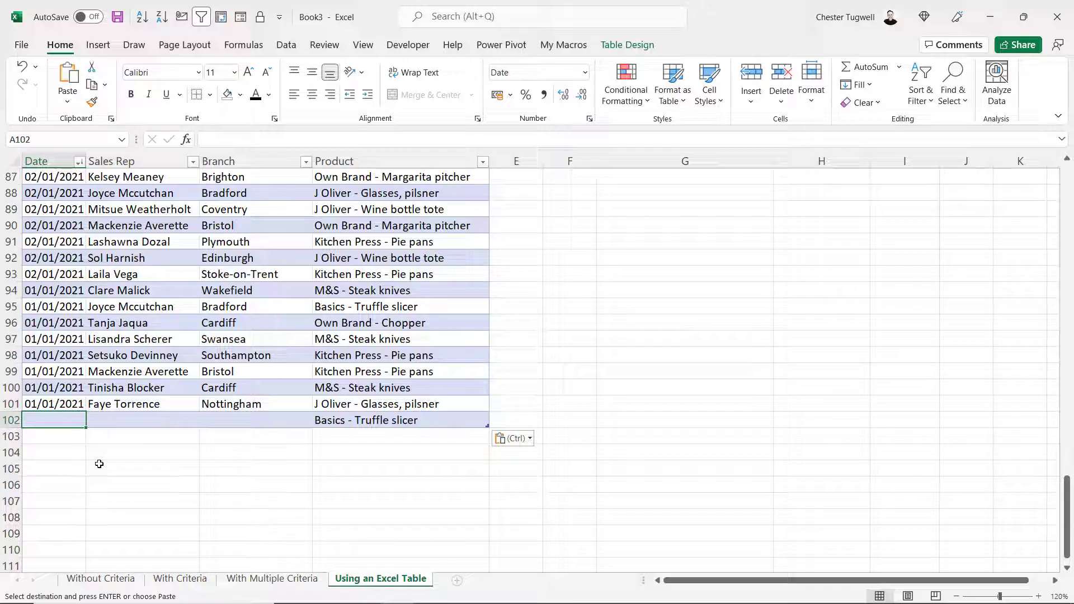
text(02/03/2)
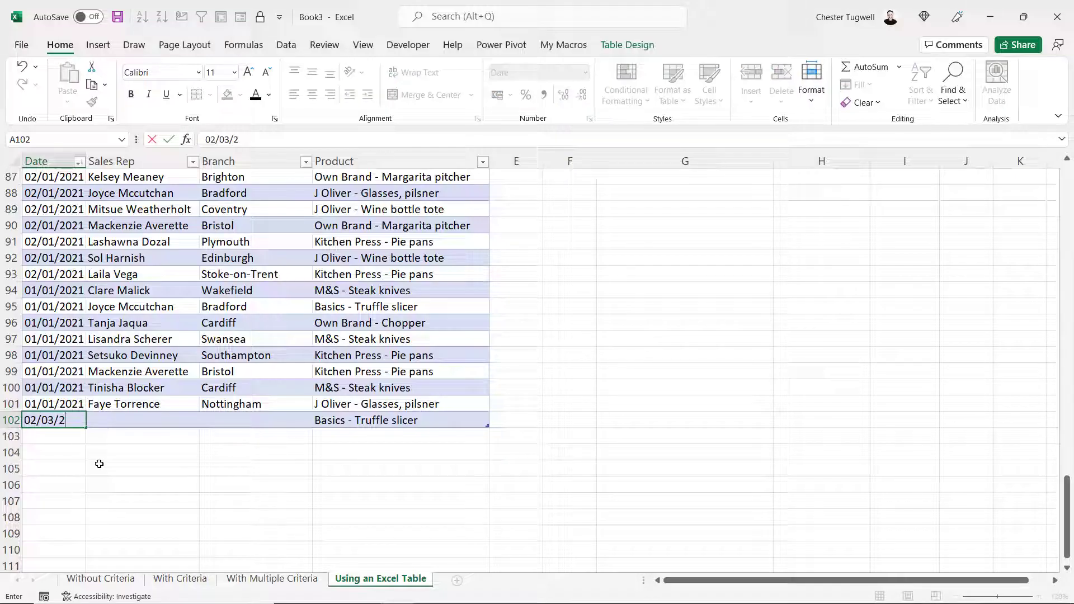
text(022)
key(Return)
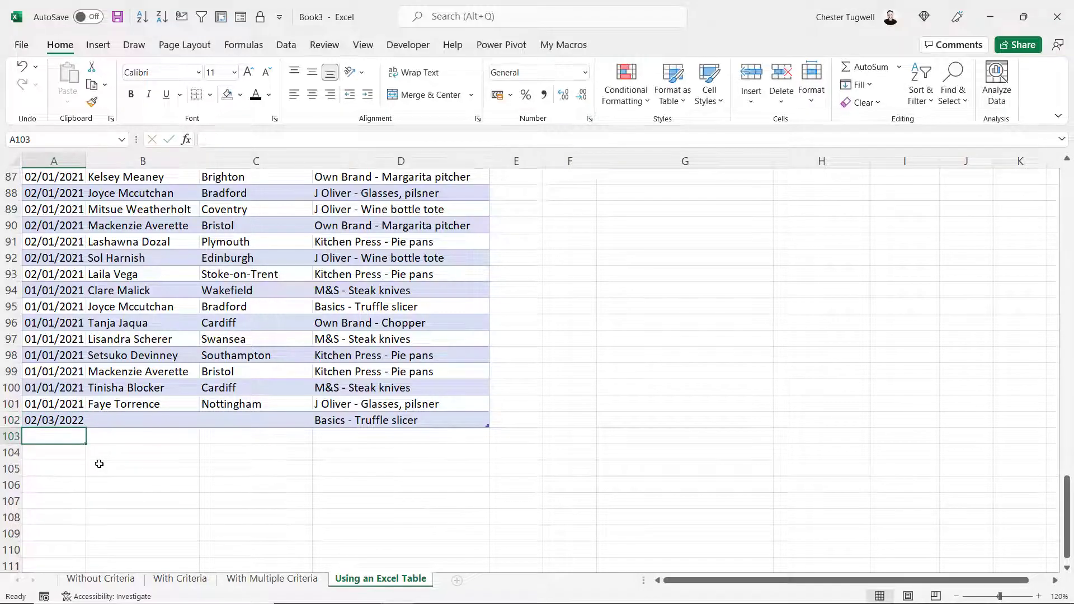
Step: Return to the top and check H2 shows 02/03/2022 for Basics - Truffle slicer
key(ctrl+Home)
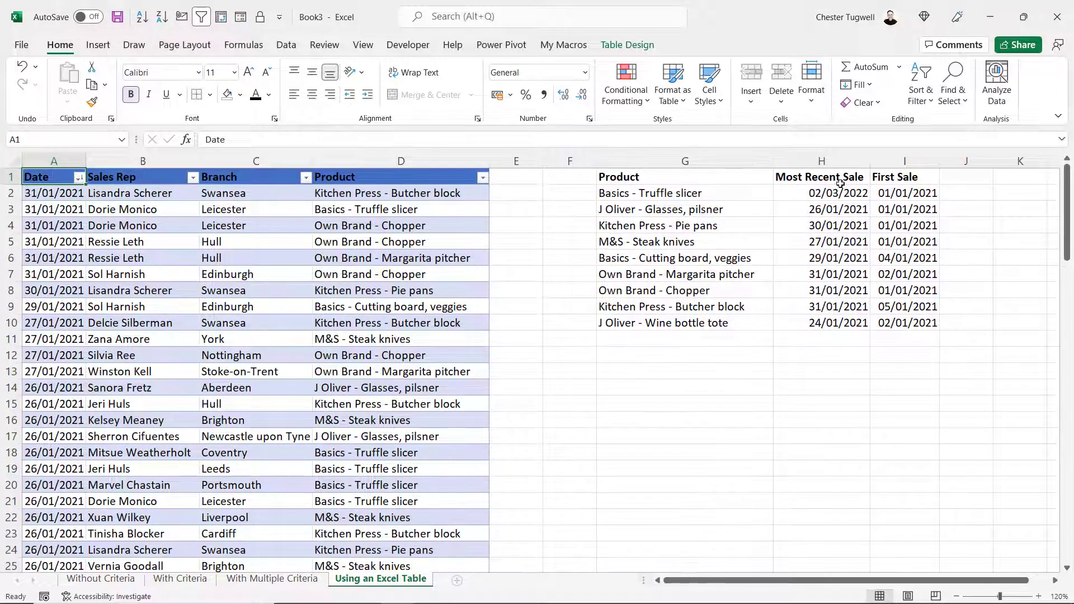
click(817, 196)
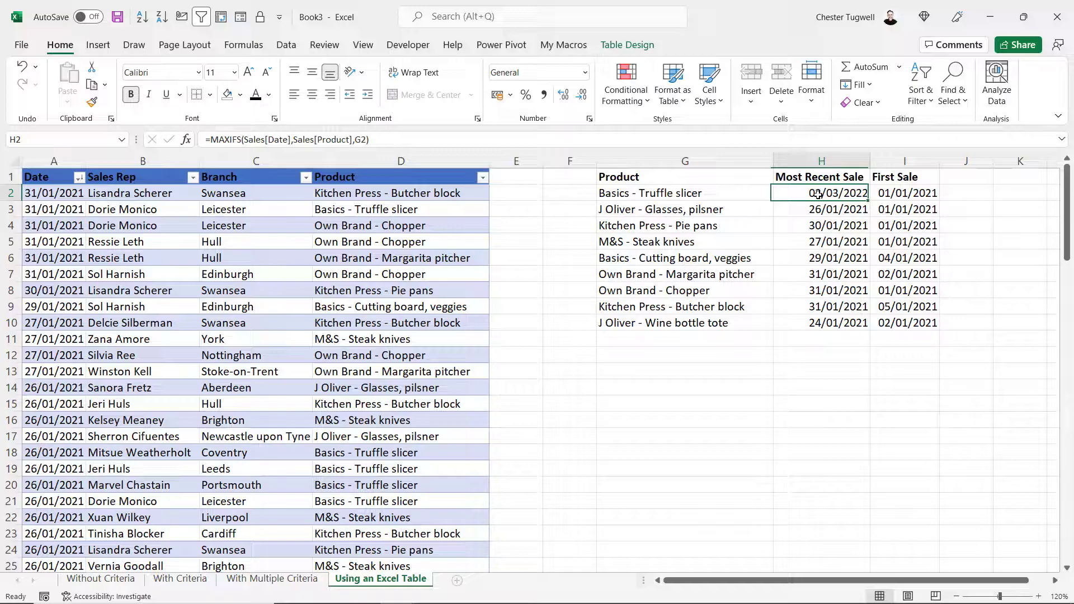